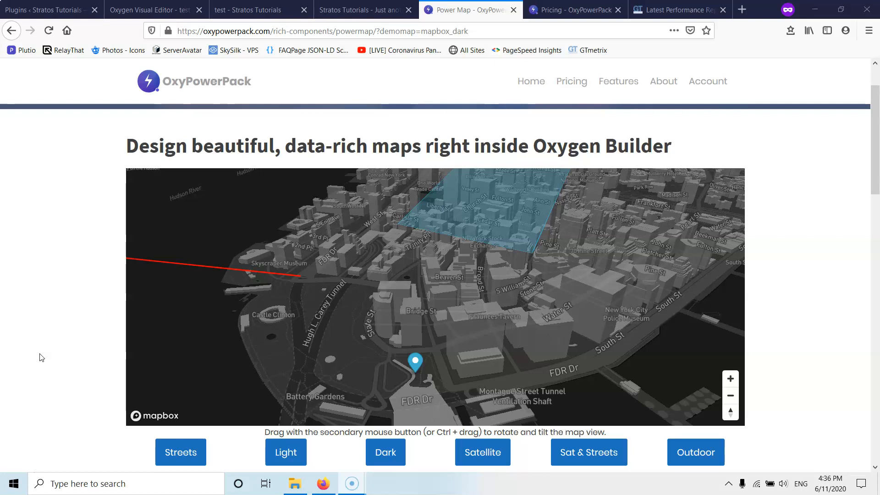
Preview the Power Map demo in the Streets style and view the OxyPowerPack pricing page
{"action": "left_click", "coordinate": [57, 350]}
{"action": "left_click", "coordinate": [182, 452]}
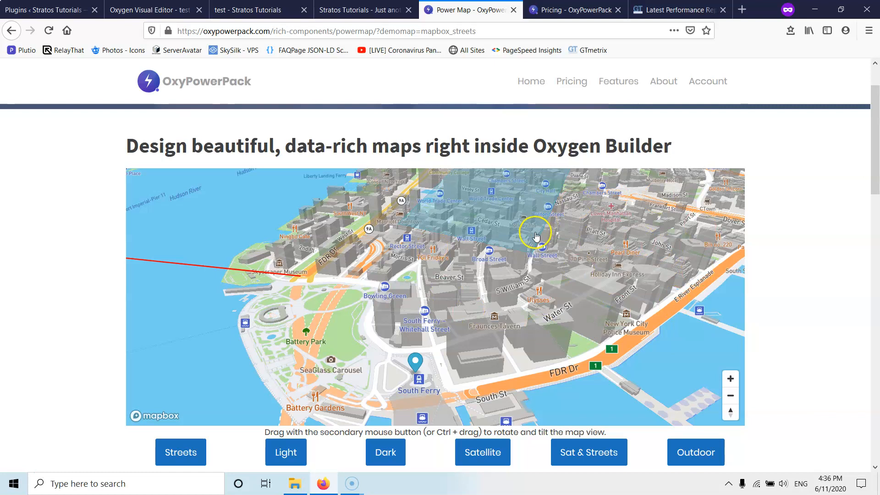
{"action": "left_click", "coordinate": [561, 9]}
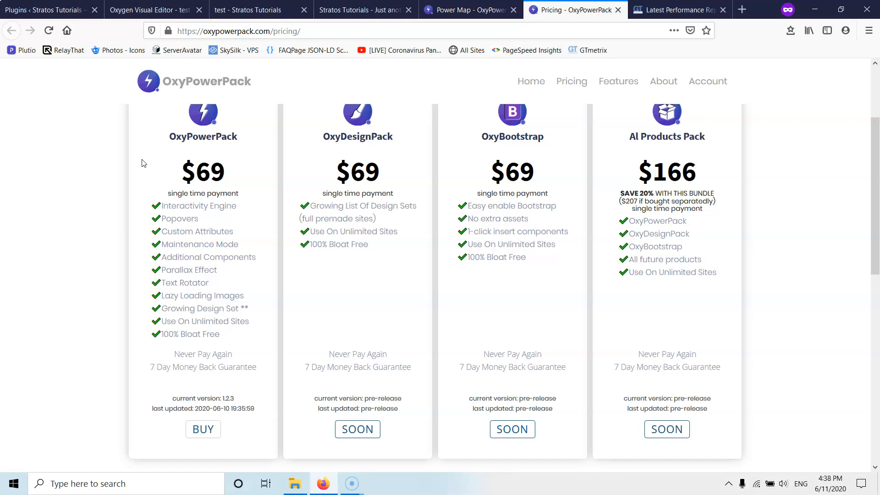
{"action": "left_click", "coordinate": [143, 189]}
View the published test page and re-run its GTmetrix performance test
{"action": "left_click", "coordinate": [247, 13]}
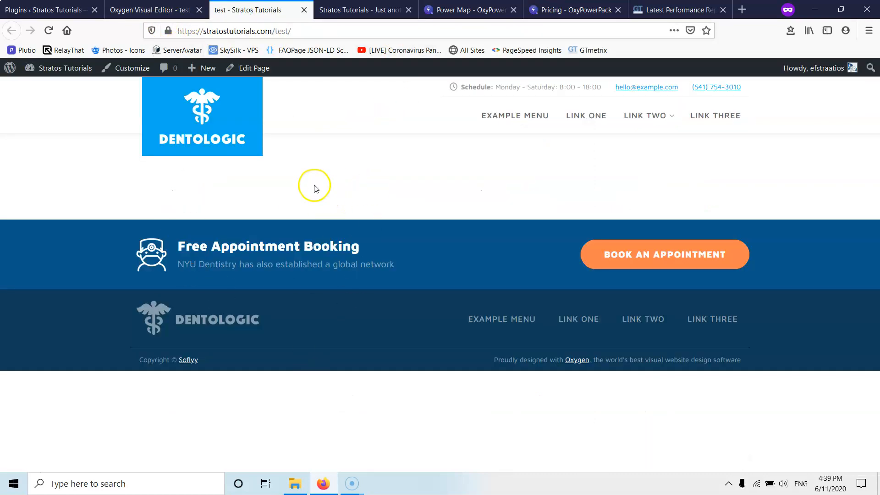
{"action": "left_click", "coordinate": [653, 10]}
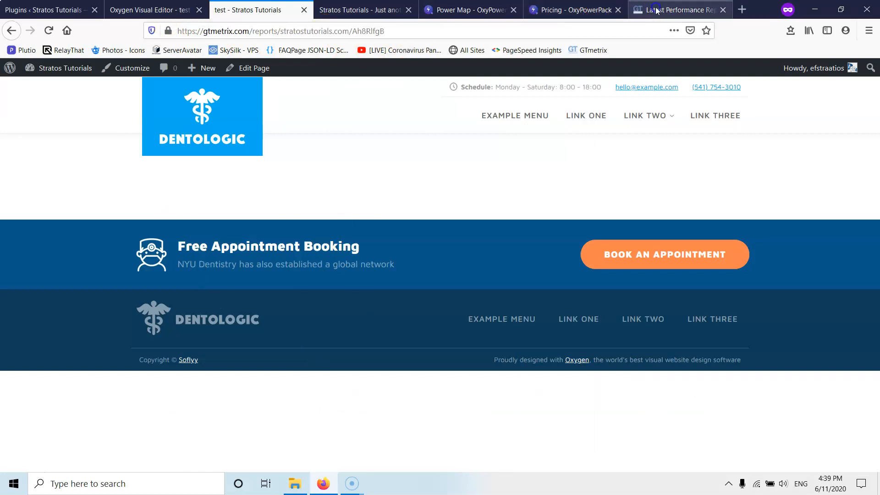
{"action": "left_click", "coordinate": [790, 128]}
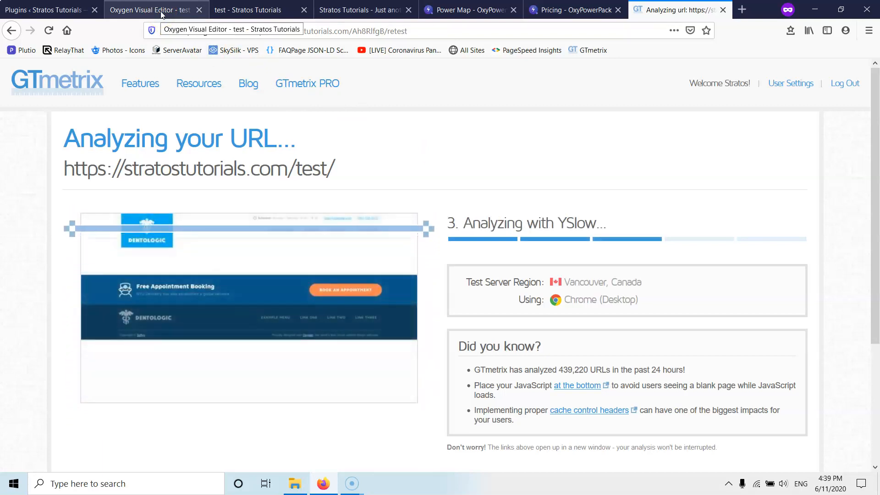
Switch to the Oxygen editor and open the OxyPowerPack group of addable components
{"action": "left_click", "coordinate": [161, 10]}
{"action": "left_click", "coordinate": [157, 222]}
{"action": "left_click", "coordinate": [30, 71]}
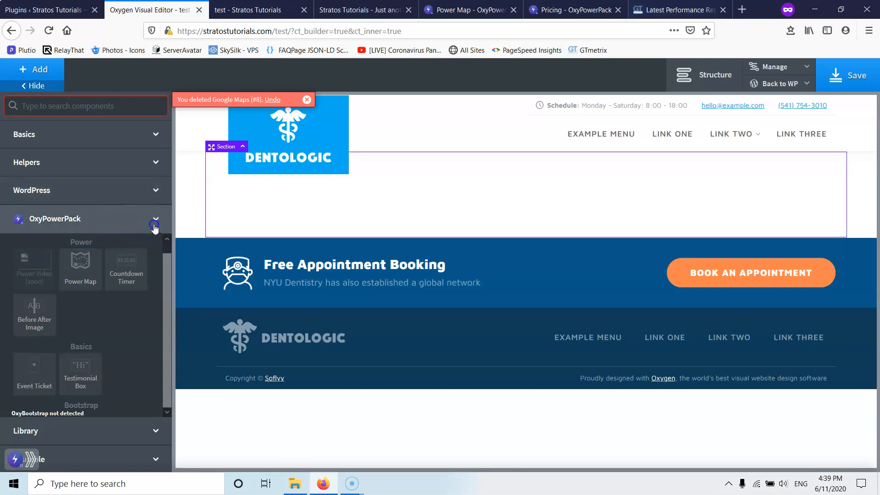
{"action": "left_click", "coordinate": [98, 200]}
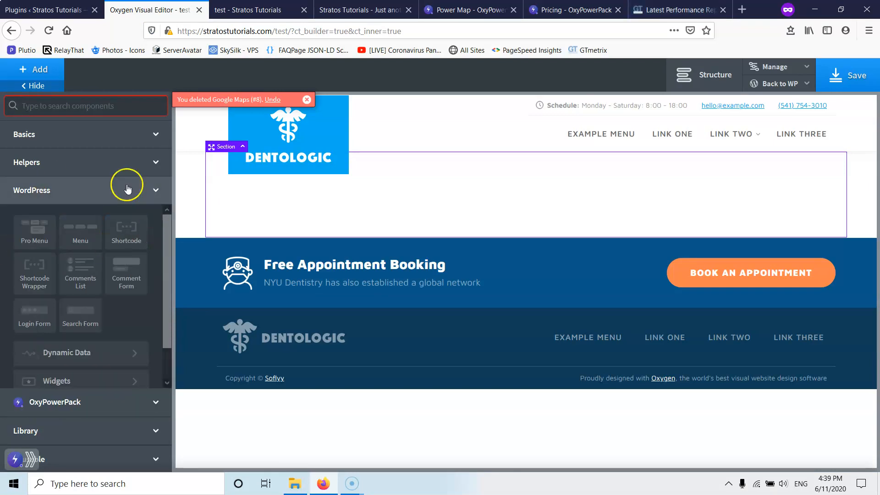
{"action": "left_click", "coordinate": [99, 407]}
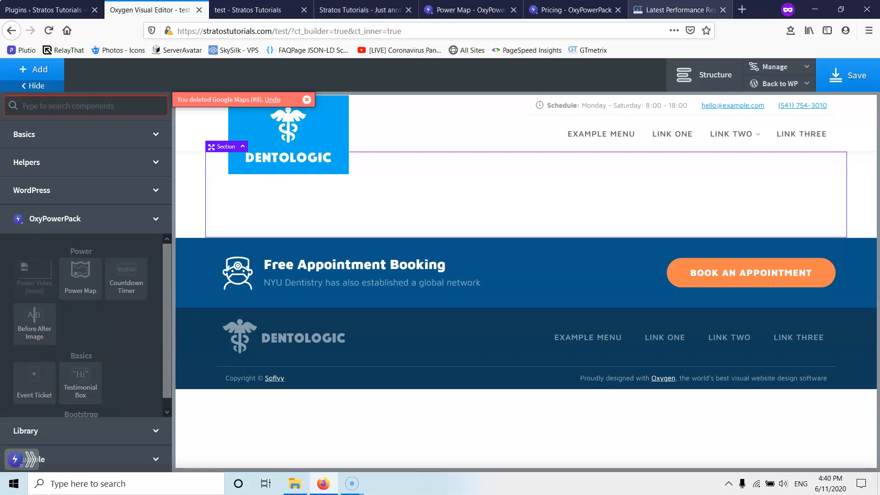
Check the GTmetrix report for the test page and add a Power Map component to the page's empty section
{"action": "left_click", "coordinate": [686, 4]}
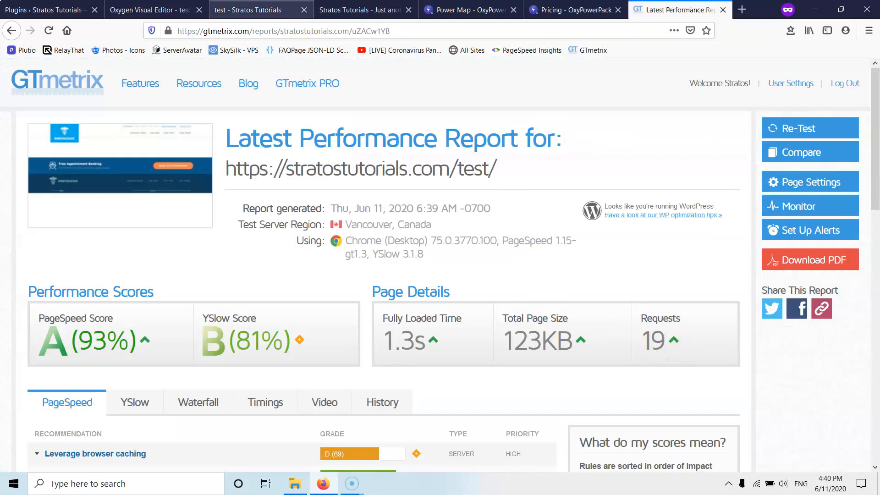
{"action": "left_click", "coordinate": [156, 9]}
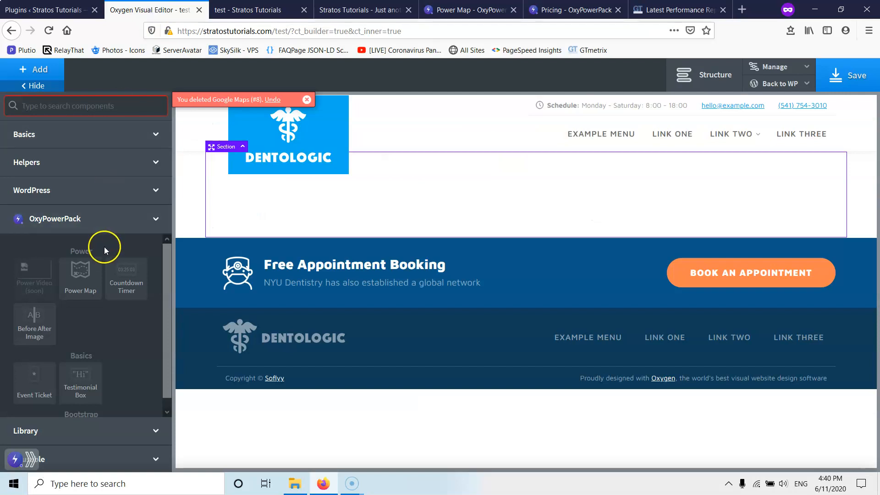
{"action": "left_click", "coordinate": [85, 291]}
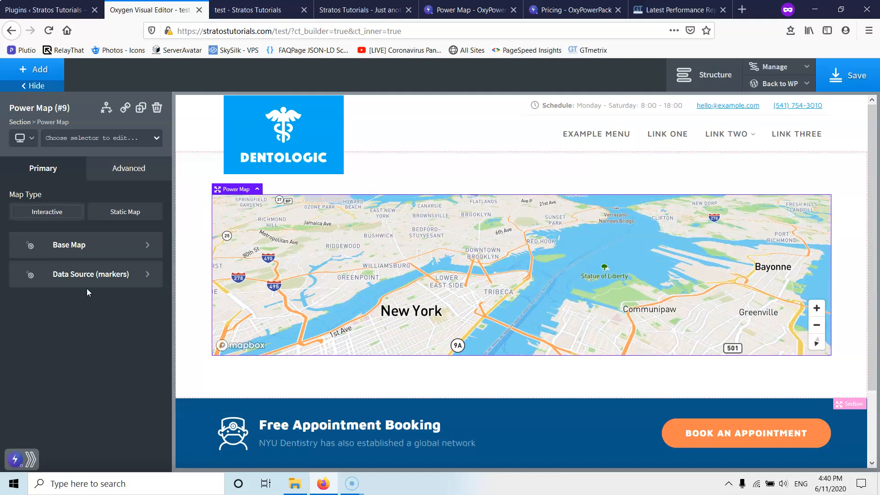
{"action": "left_click", "coordinate": [436, 263]}
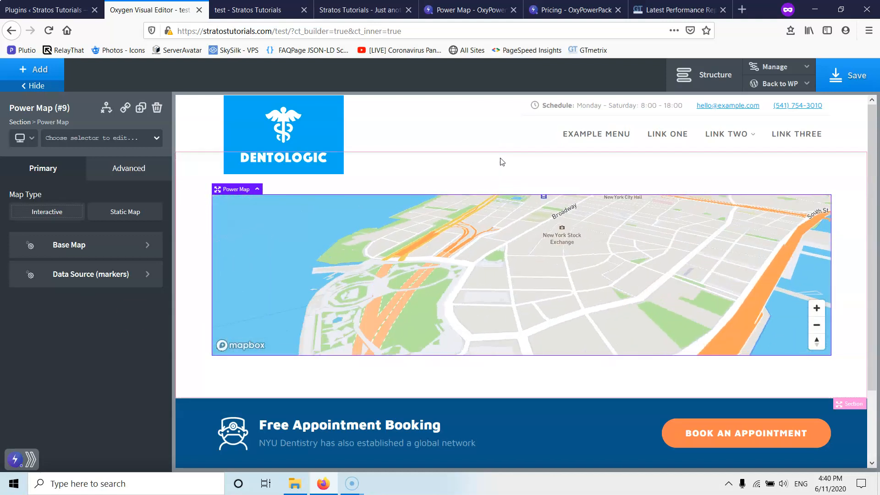
{"action": "left_click", "coordinate": [603, 265]}
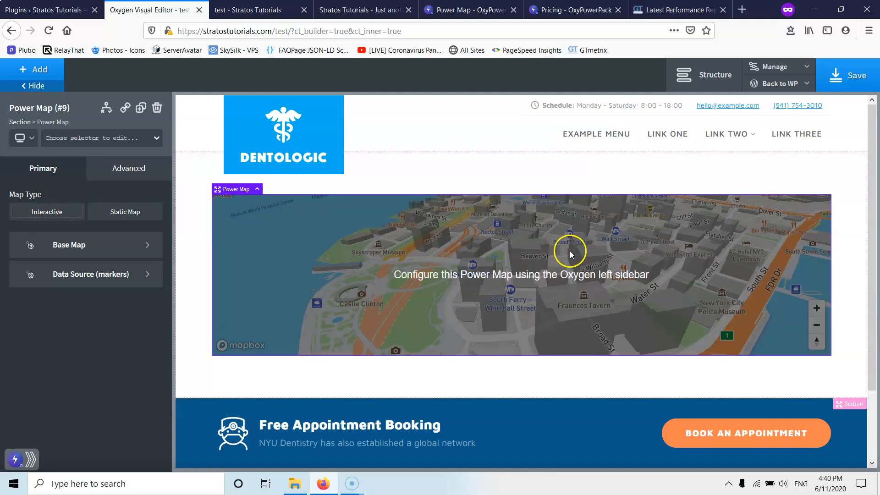
Save the page, reload the published test page and try zooming and panning its map
{"action": "left_click", "coordinate": [845, 76]}
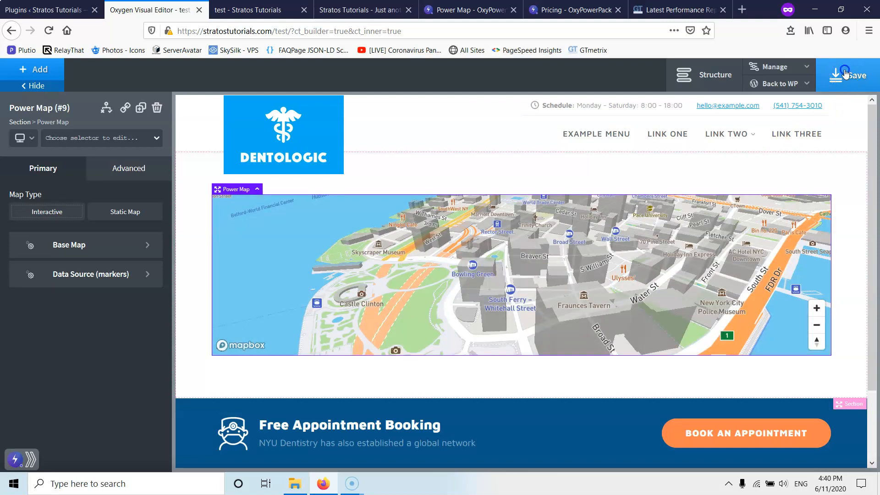
{"action": "left_click", "coordinate": [247, 9]}
{"action": "left_click", "coordinate": [50, 30]}
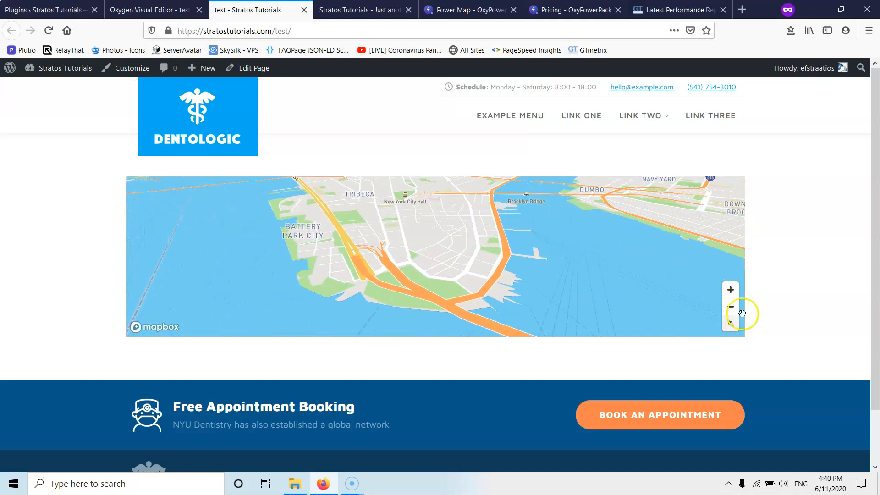
{"action": "left_click", "coordinate": [731, 289]}
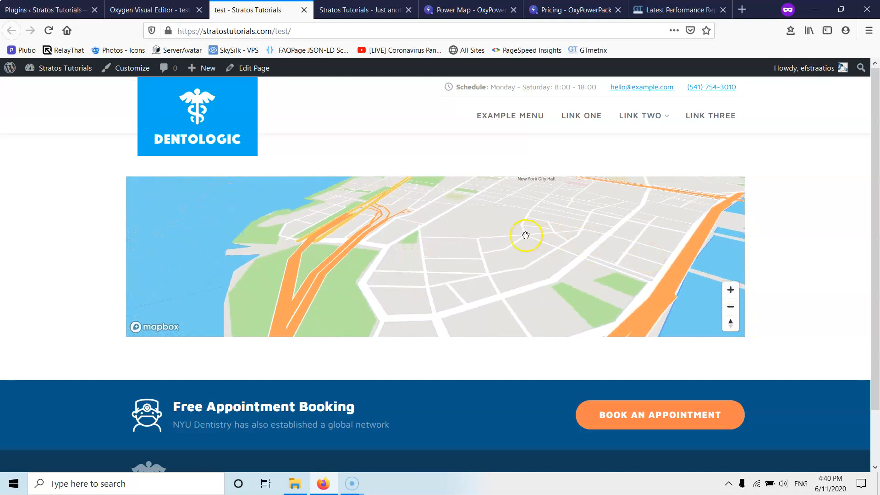
{"action": "left_click_drag", "start_coordinate": [705, 233], "coordinate": [395, 258]}
{"action": "left_click_drag", "start_coordinate": [516, 209], "coordinate": [463, 280]}
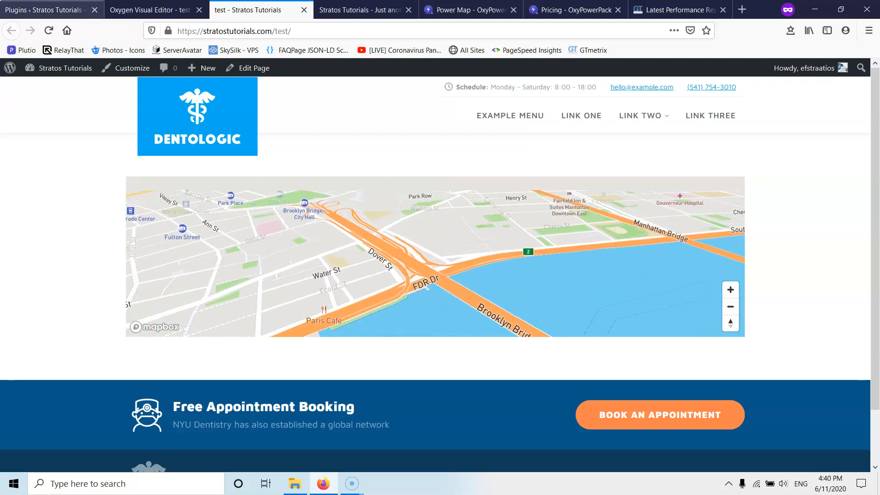
Set the Power Map's type to Static Map and open its list of base map styles
{"action": "left_click", "coordinate": [18, 8]}
{"action": "left_click", "coordinate": [148, 9]}
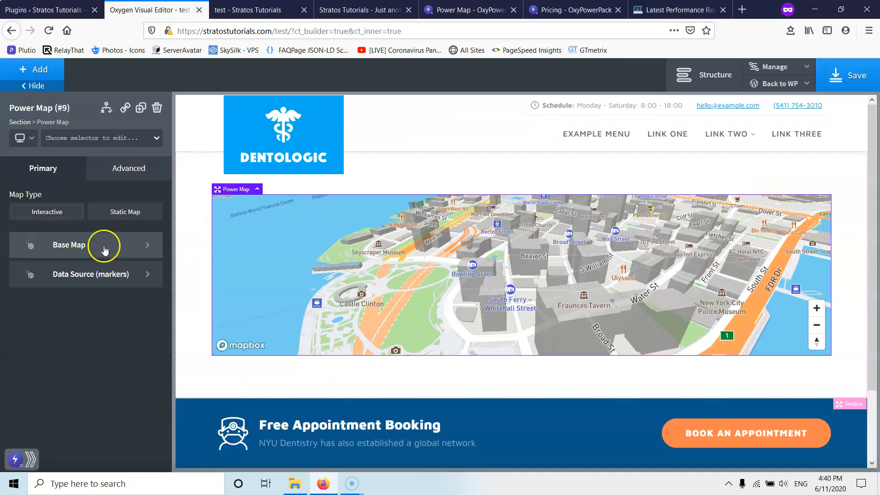
{"action": "left_click", "coordinate": [117, 214]}
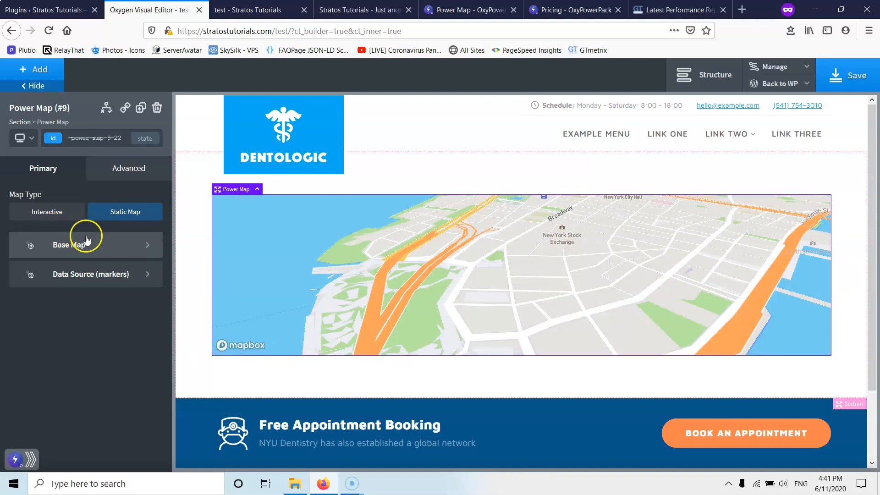
{"action": "left_click", "coordinate": [86, 241]}
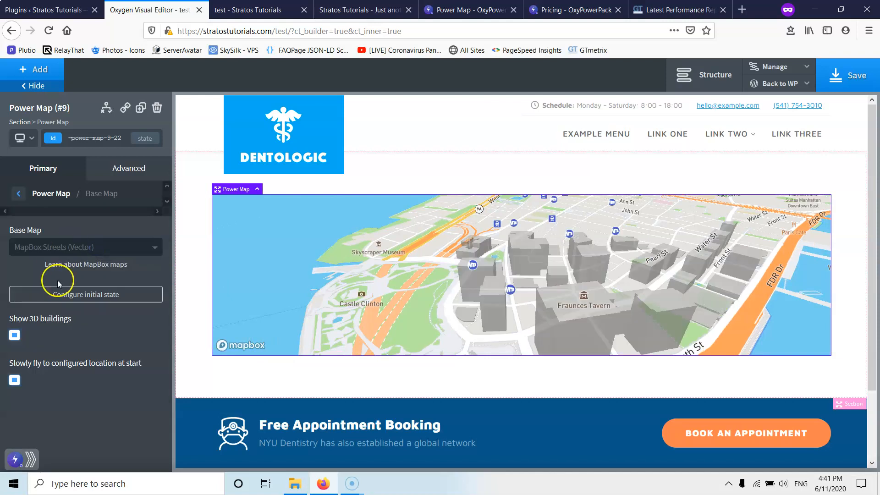
{"action": "left_click", "coordinate": [60, 248]}
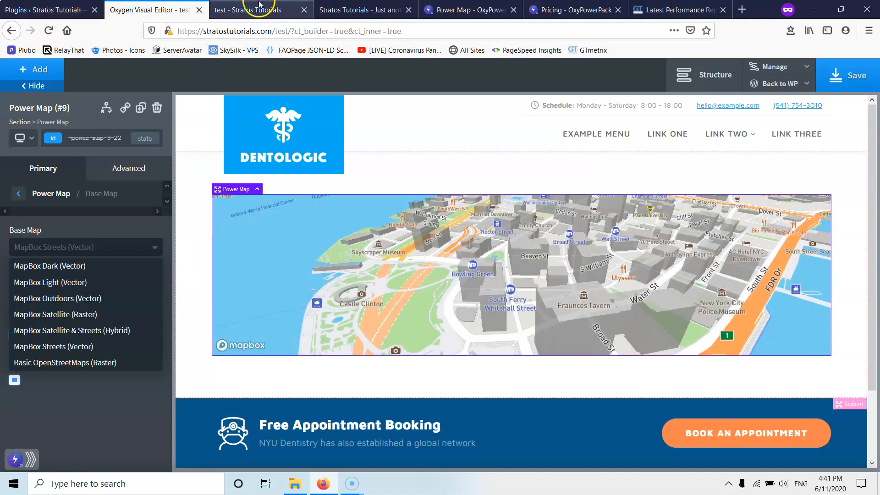
View the MapBox Access Token field in the OxyPowerPack plugin settings of the WordPress admin
{"action": "left_click", "coordinate": [55, 10]}
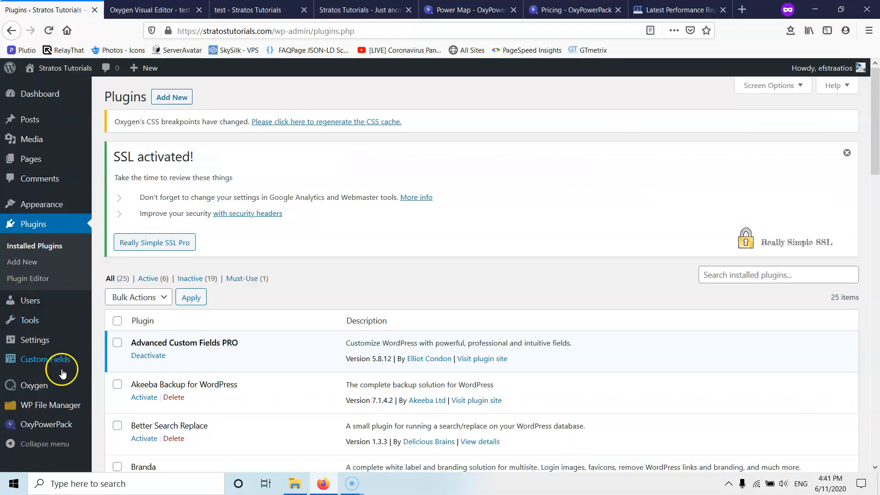
{"action": "left_click", "coordinate": [68, 425]}
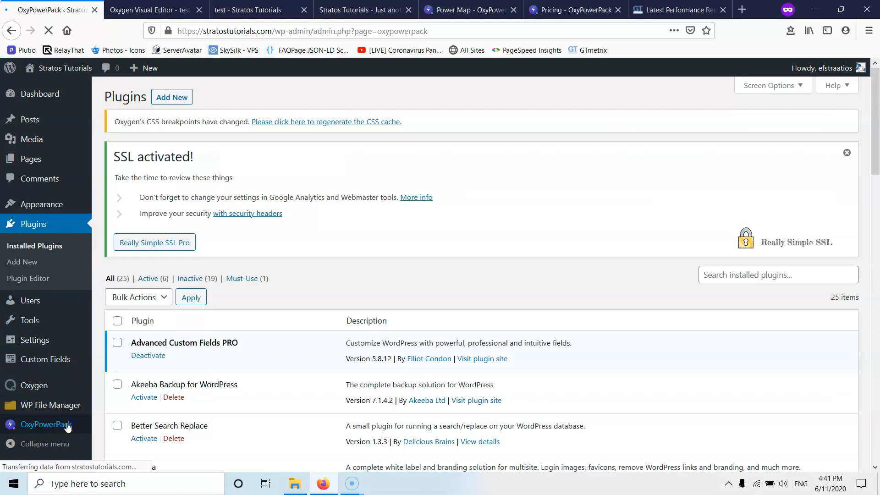
{"action": "scroll", "coordinate": [248, 269], "scroll_direction": "down", "scroll_amount": 6}
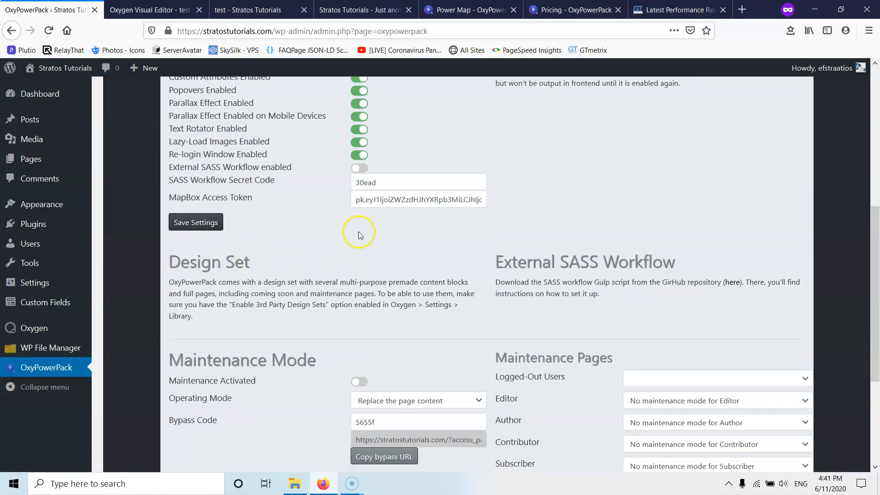
Return to the Oxygen editor and set the Power Map's base map to MapBox Light (Vector)
{"action": "left_click", "coordinate": [151, 10]}
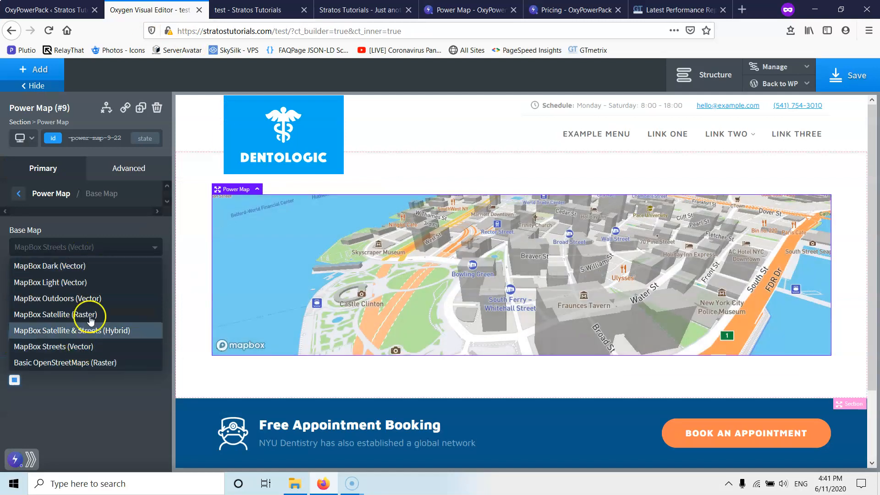
{"action": "left_click", "coordinate": [107, 230]}
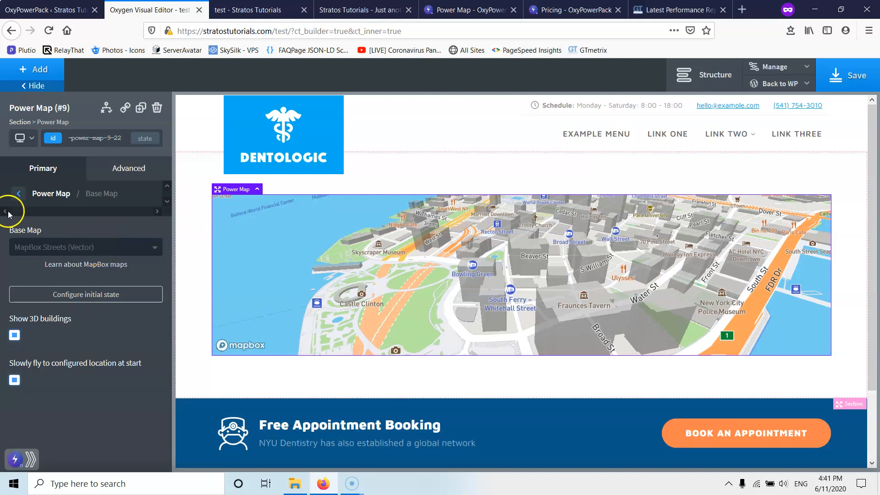
{"action": "left_click", "coordinate": [78, 247]}
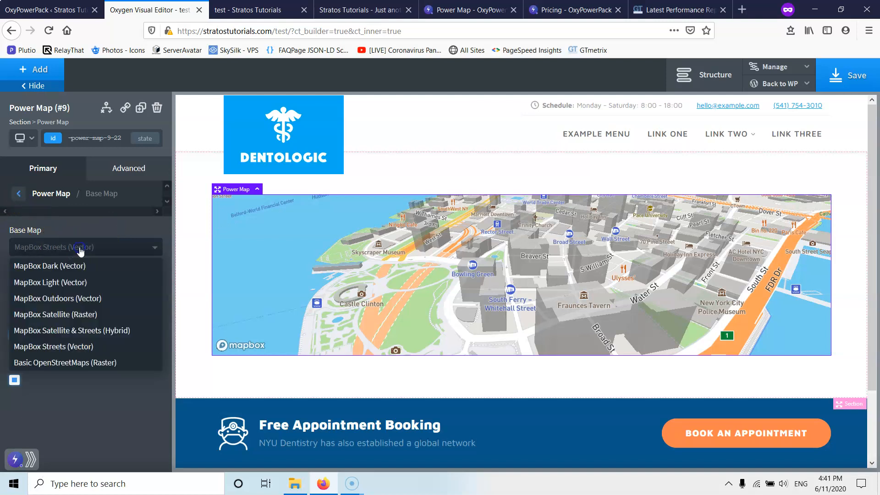
{"action": "left_click", "coordinate": [56, 283]}
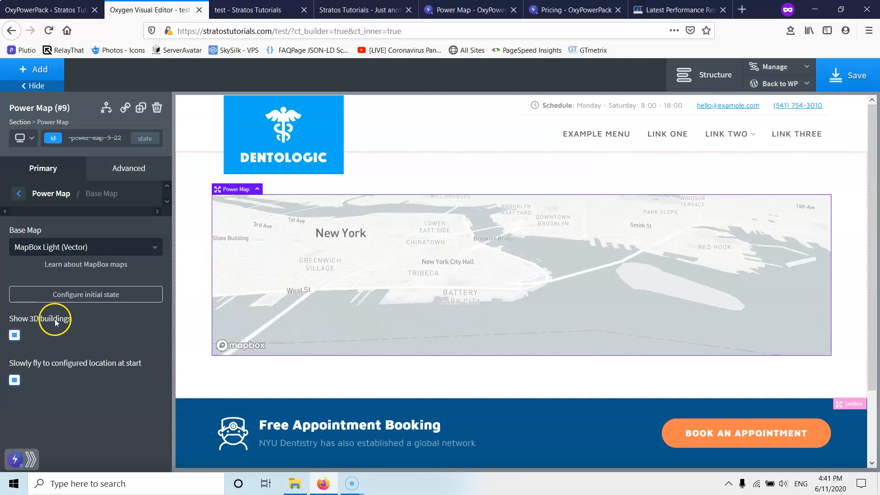
{"action": "left_click", "coordinate": [76, 247]}
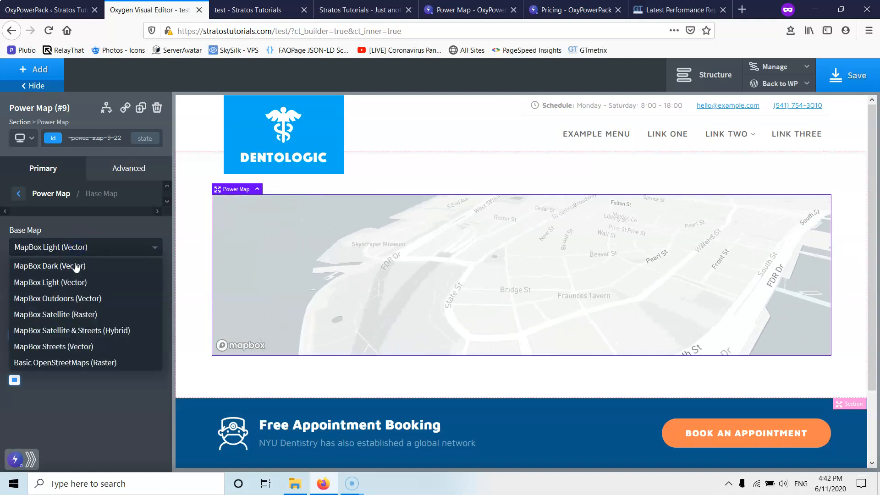
{"action": "left_click", "coordinate": [106, 230]}
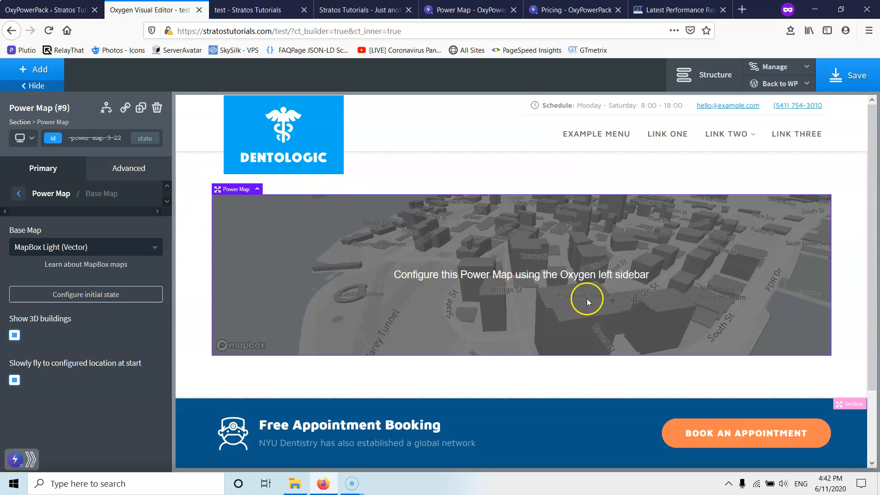
Try the Power Map without 3D buildings and without the slow fly to the configured location, re-enabling each option
{"action": "left_click", "coordinate": [15, 337]}
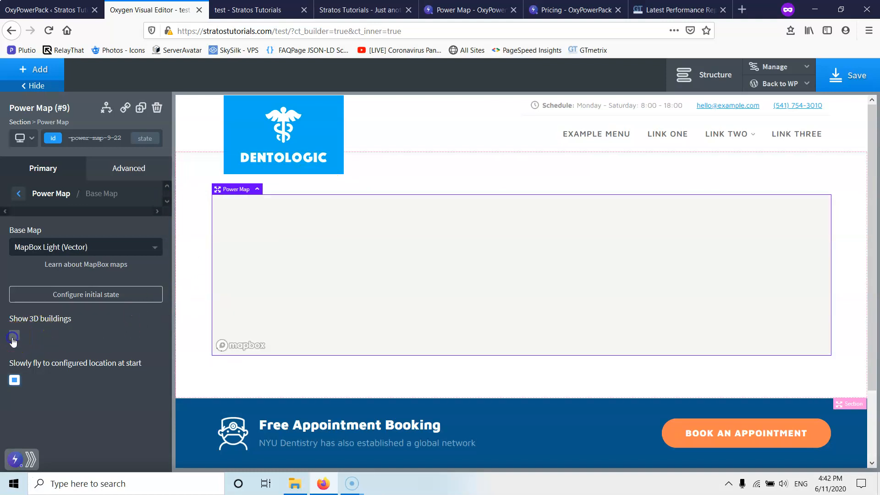
{"action": "left_click", "coordinate": [16, 336]}
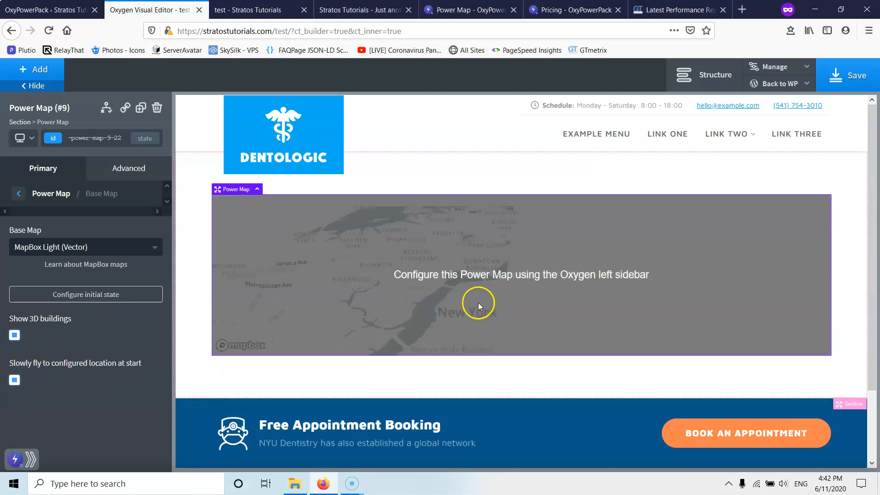
{"action": "left_click", "coordinate": [13, 383]}
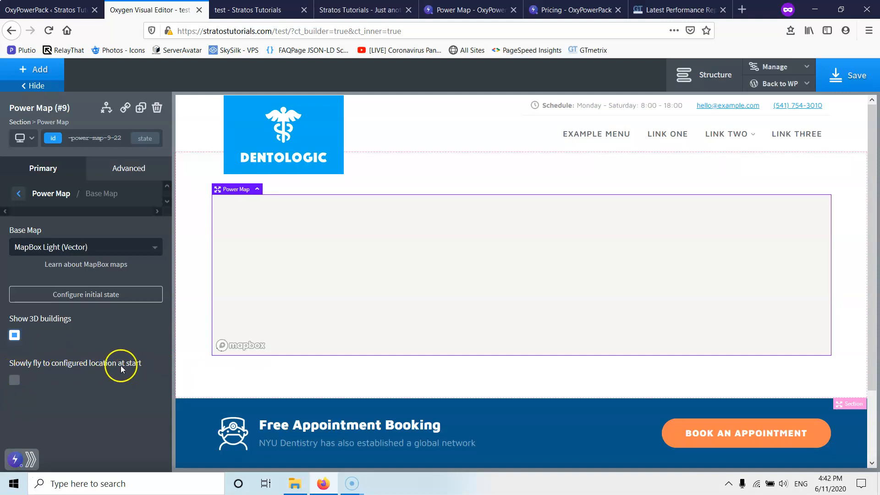
{"action": "left_click", "coordinate": [15, 380]}
Open the Power Map's initial state configuration and zoom the preview map out from Manhattan to the wider New York region
{"action": "left_click", "coordinate": [89, 298]}
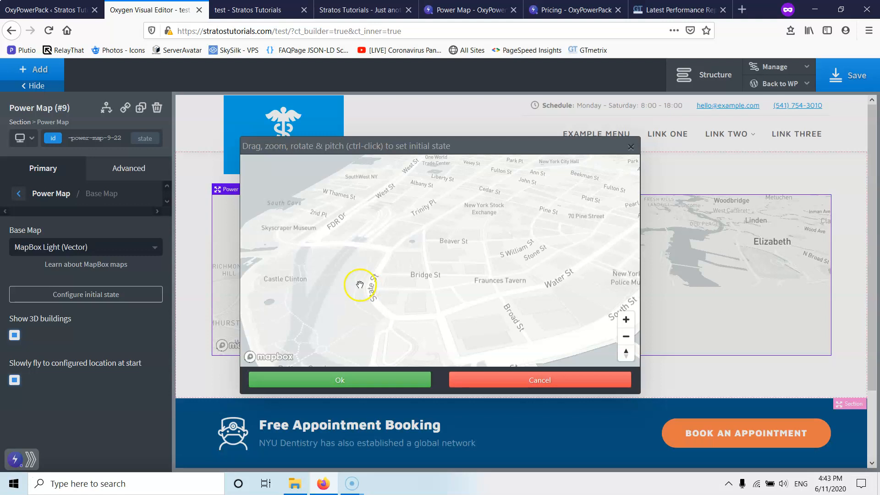
{"action": "left_click_drag", "start_coordinate": [475, 281], "coordinate": [295, 265]}
{"action": "left_click_drag", "start_coordinate": [497, 244], "coordinate": [321, 270]}
{"action": "left_click_drag", "start_coordinate": [454, 252], "coordinate": [365, 296]}
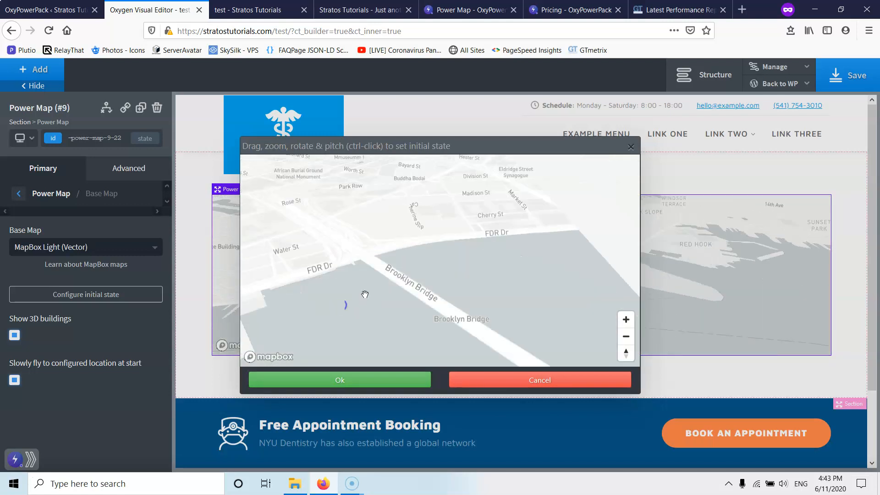
{"action": "left_click_drag", "start_coordinate": [530, 206], "coordinate": [362, 256]}
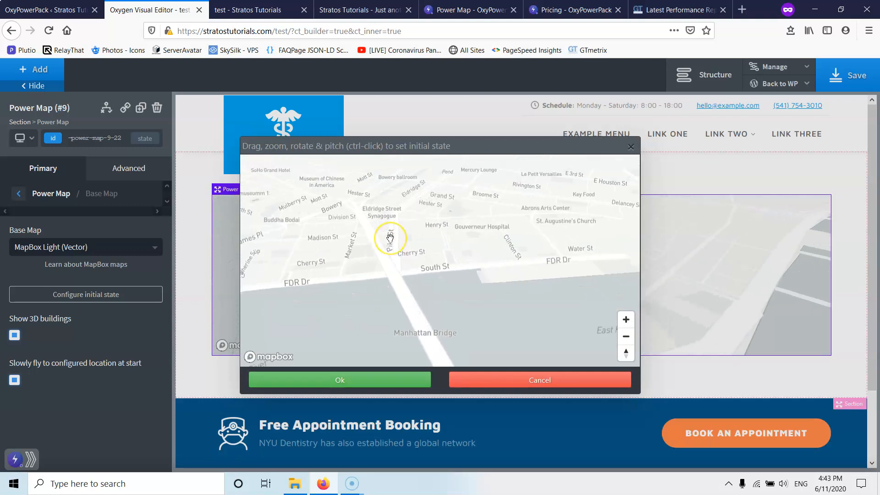
{"action": "scroll", "coordinate": [389, 236], "scroll_direction": "down", "scroll_amount": 3}
{"action": "scroll", "coordinate": [429, 232], "scroll_direction": "down", "scroll_amount": 3}
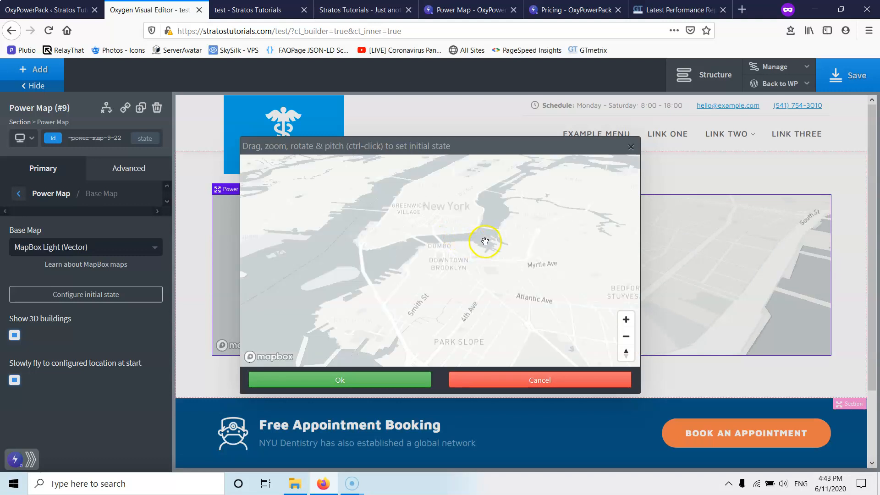
{"action": "scroll", "coordinate": [494, 238], "scroll_direction": "down", "scroll_amount": 3}
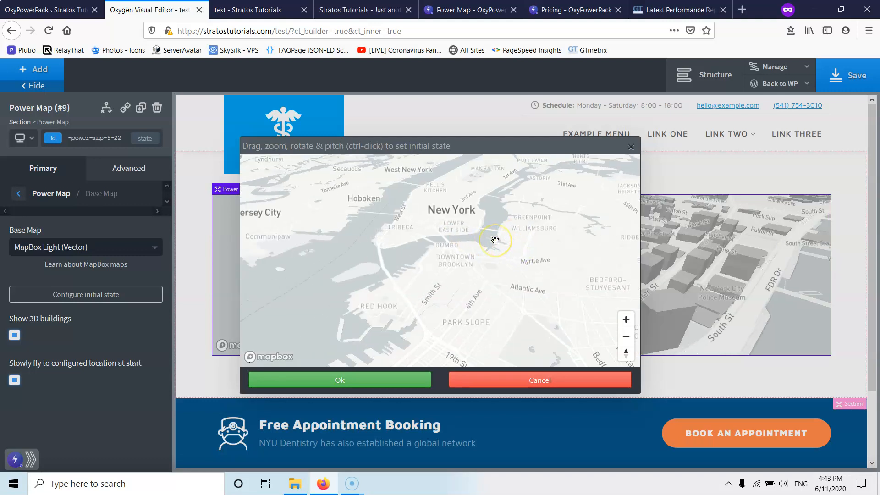
{"action": "scroll", "coordinate": [495, 240], "scroll_direction": "down", "scroll_amount": 2}
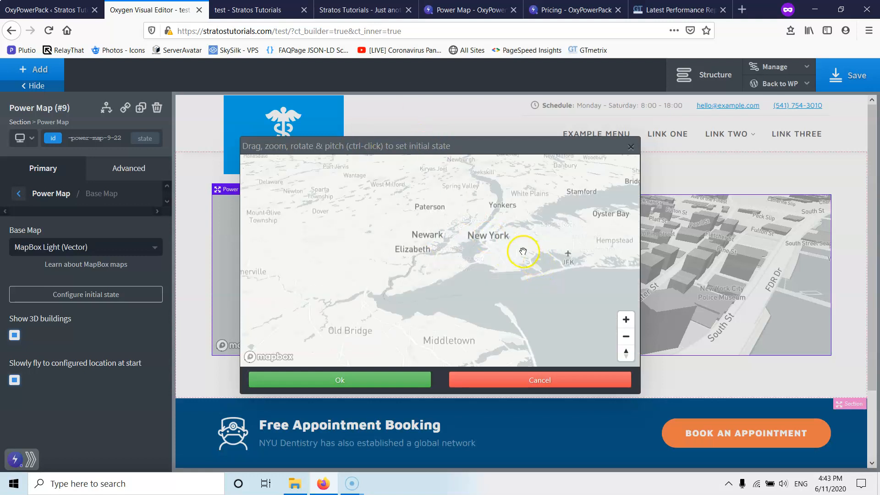
{"action": "scroll", "coordinate": [512, 238], "scroll_direction": "down", "scroll_amount": 2}
{"action": "scroll", "coordinate": [512, 238], "scroll_direction": "down", "scroll_amount": 2}
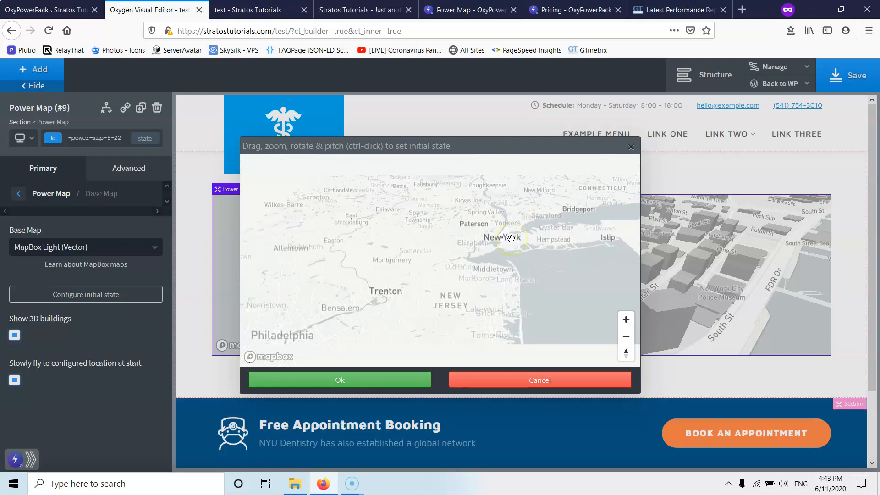
{"action": "scroll", "coordinate": [511, 238], "scroll_direction": "down", "scroll_amount": 2}
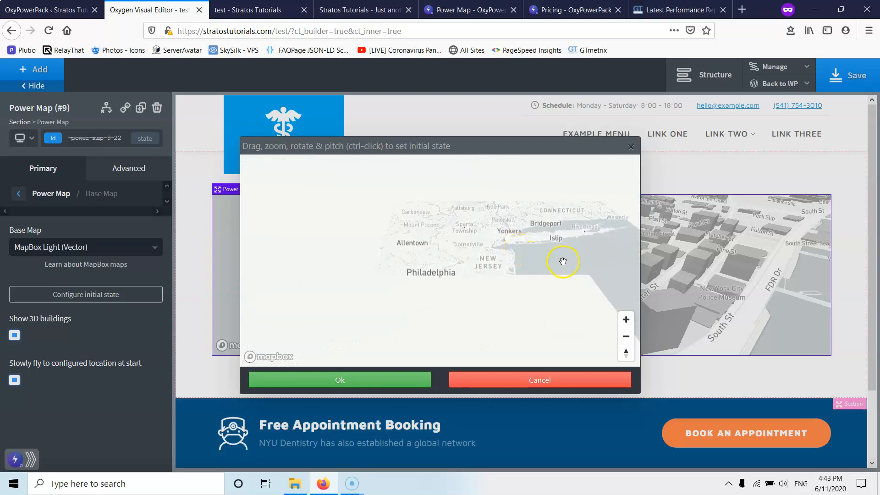
{"action": "scroll", "coordinate": [548, 242], "scroll_direction": "down", "scroll_amount": 4}
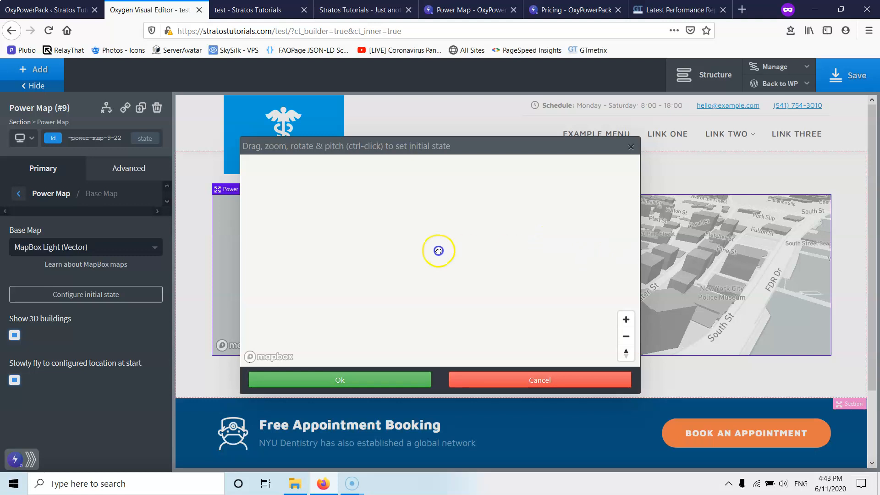
Move the initial view across the map to Greece and bring it closer to the Athens area
{"action": "left_click_drag", "start_coordinate": [438, 251], "coordinate": [388, 250]}
{"action": "left_click_drag", "start_coordinate": [531, 254], "coordinate": [314, 234]}
{"action": "mouse_move", "coordinate": [557, 250]}
{"action": "left_mouse_down"}
{"action": "mouse_move", "coordinate": [339, 257]}
{"action": "mouse_move", "coordinate": [498, 247]}
{"action": "mouse_move", "coordinate": [468, 255]}
{"action": "mouse_move", "coordinate": [538, 266]}
{"action": "mouse_move", "coordinate": [403, 291]}
{"action": "left_mouse_up"}
{"action": "scroll", "coordinate": [464, 289], "scroll_direction": "up", "scroll_amount": 6}
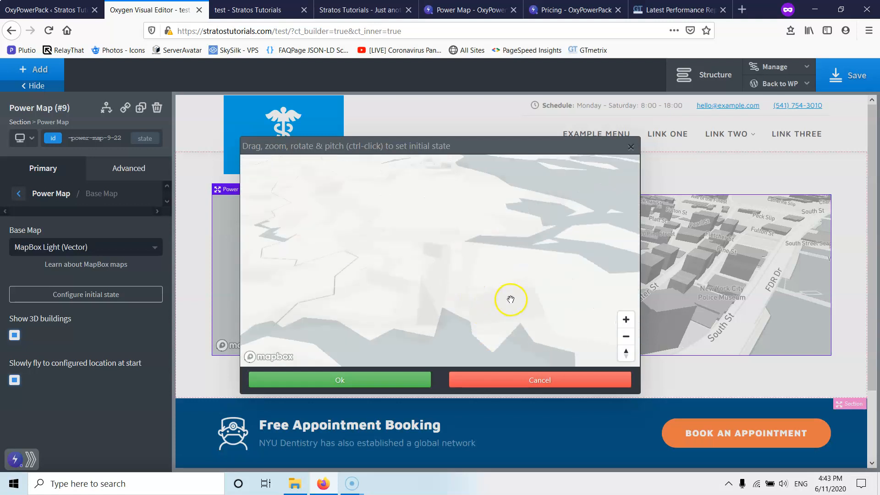
{"action": "left_click_drag", "start_coordinate": [511, 299], "coordinate": [333, 251]}
{"action": "left_click_drag", "start_coordinate": [537, 263], "coordinate": [386, 222]}
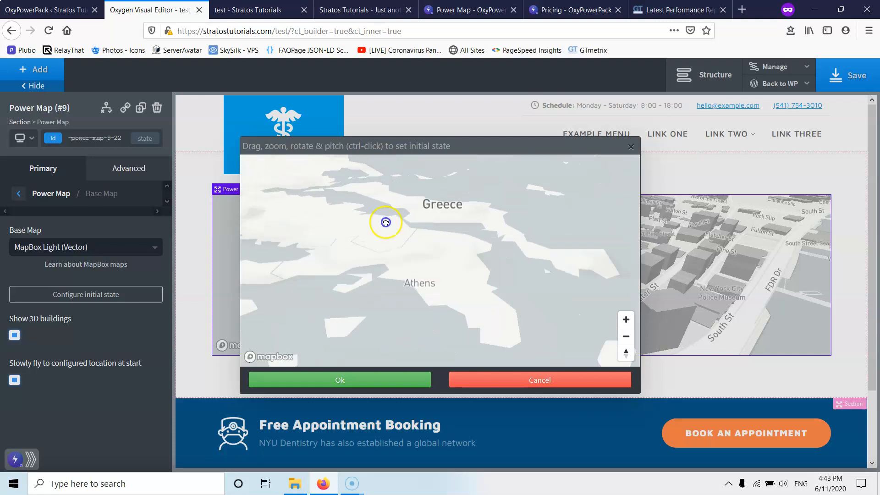
{"action": "scroll", "coordinate": [405, 258], "scroll_direction": "up", "scroll_amount": 6}
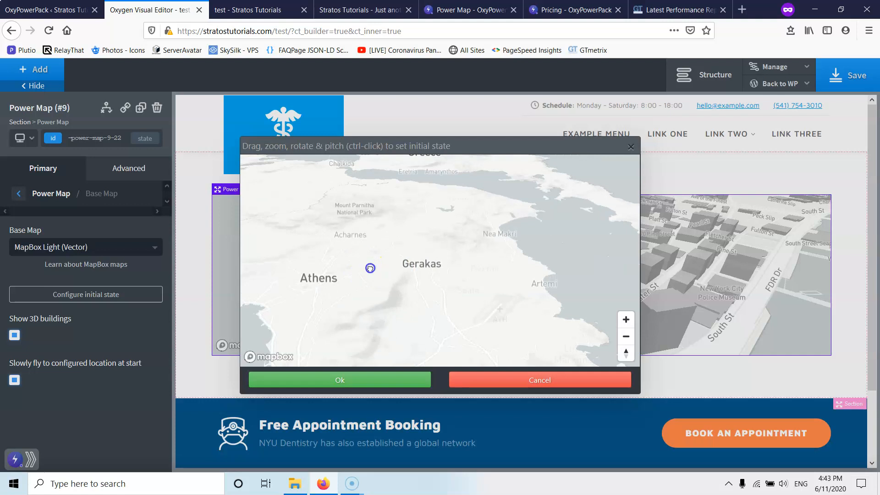
Frame central Athens around Psiri and Metaxourgeio, rotate the map, and accept this view as the initial state
{"action": "left_click_drag", "start_coordinate": [369, 267], "coordinate": [452, 239]}
{"action": "scroll", "coordinate": [451, 240], "scroll_direction": "up", "scroll_amount": 4}
{"action": "left_click_drag", "start_coordinate": [399, 231], "coordinate": [454, 210]}
{"action": "scroll", "coordinate": [446, 238], "scroll_direction": "up", "scroll_amount": 5}
{"action": "left_click_drag", "start_coordinate": [474, 243], "coordinate": [481, 277]}
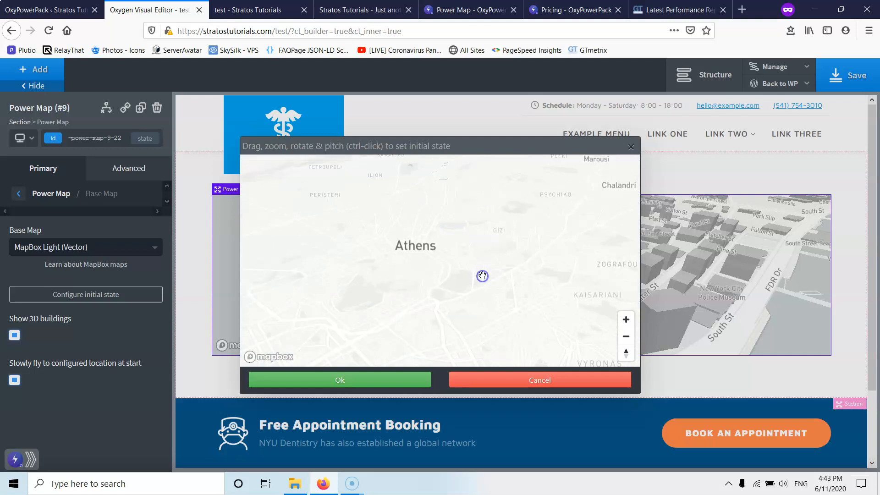
{"action": "scroll", "coordinate": [467, 248], "scroll_direction": "up", "scroll_amount": 5}
{"action": "left_click_drag", "start_coordinate": [405, 248], "coordinate": [448, 231]}
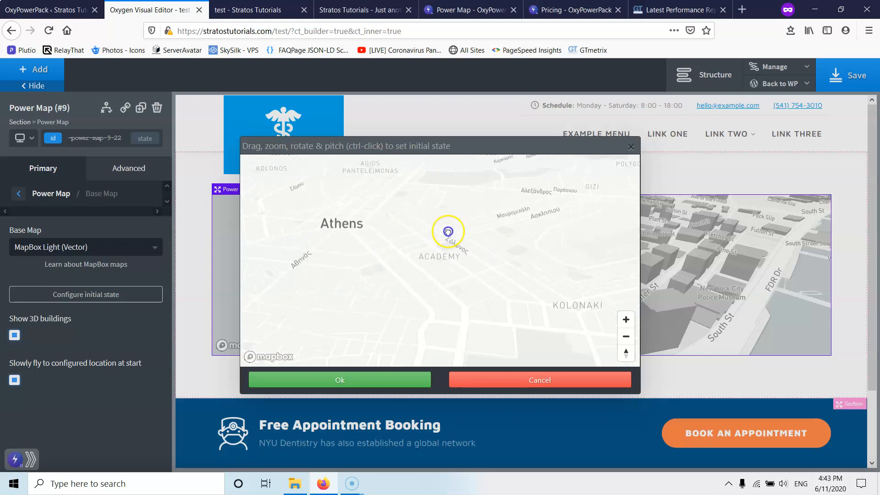
{"action": "left_click_drag", "start_coordinate": [498, 254], "coordinate": [498, 254]}
{"action": "left_click_drag", "start_coordinate": [383, 258], "coordinate": [460, 246]}
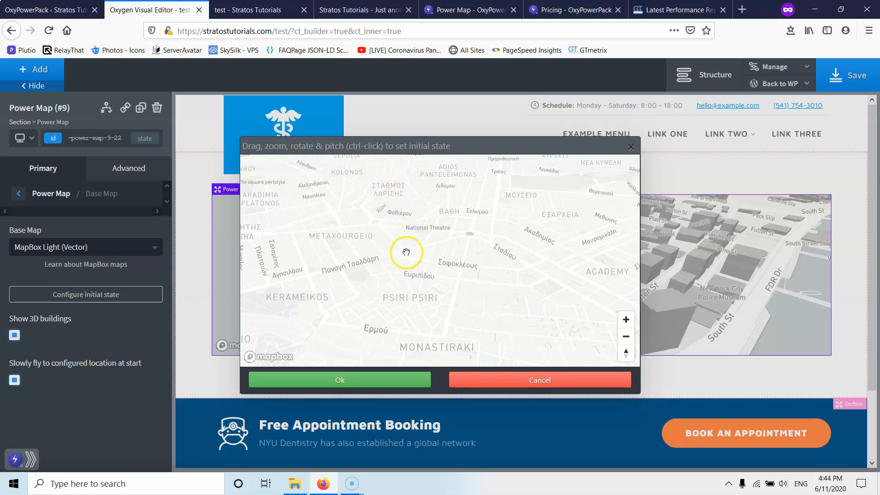
{"action": "left_click_drag", "start_coordinate": [453, 289], "coordinate": [498, 210]}
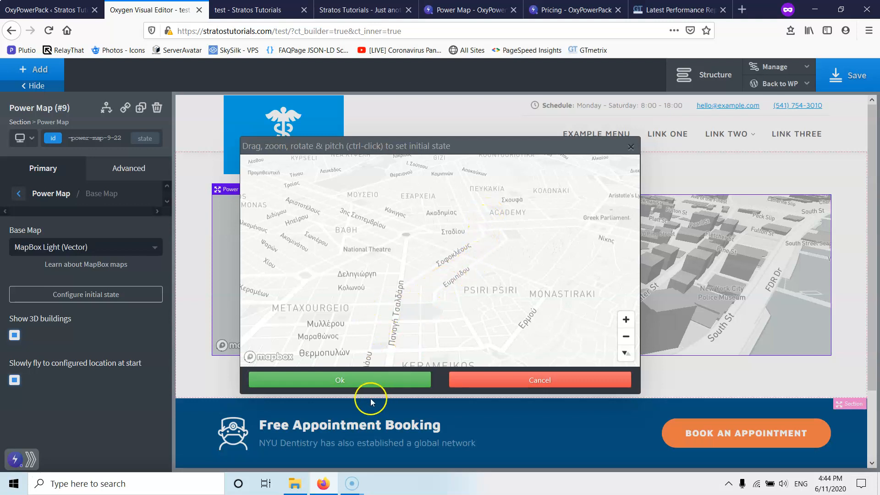
{"action": "left_click", "coordinate": [361, 386]}
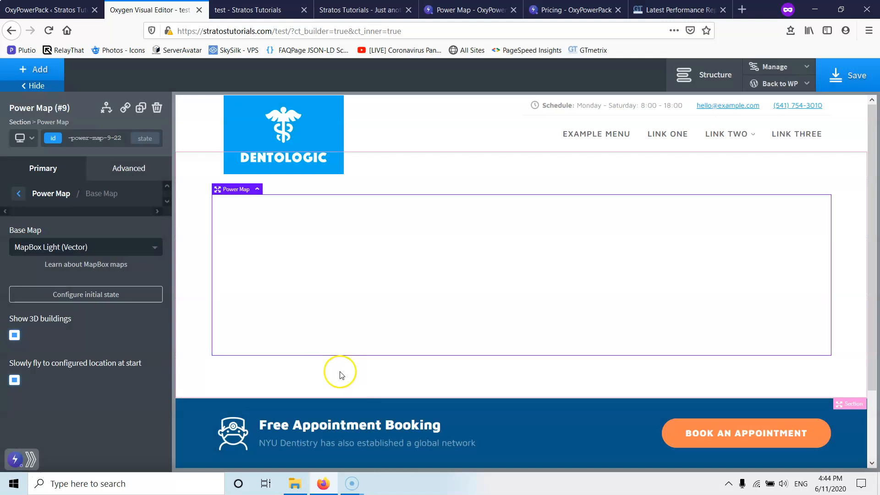
Save the page in the editor and reload the published test page to view the Power Map
{"action": "left_click", "coordinate": [850, 87]}
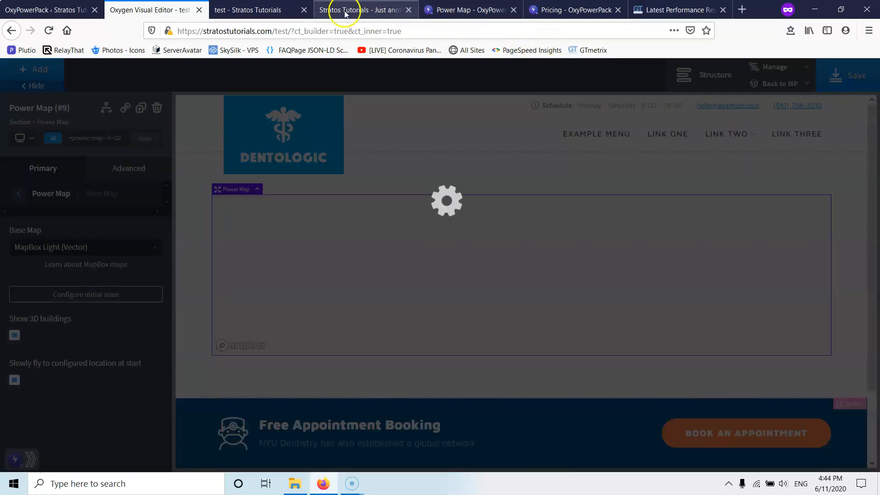
{"action": "left_click", "coordinate": [257, 10]}
{"action": "left_click", "coordinate": [47, 31]}
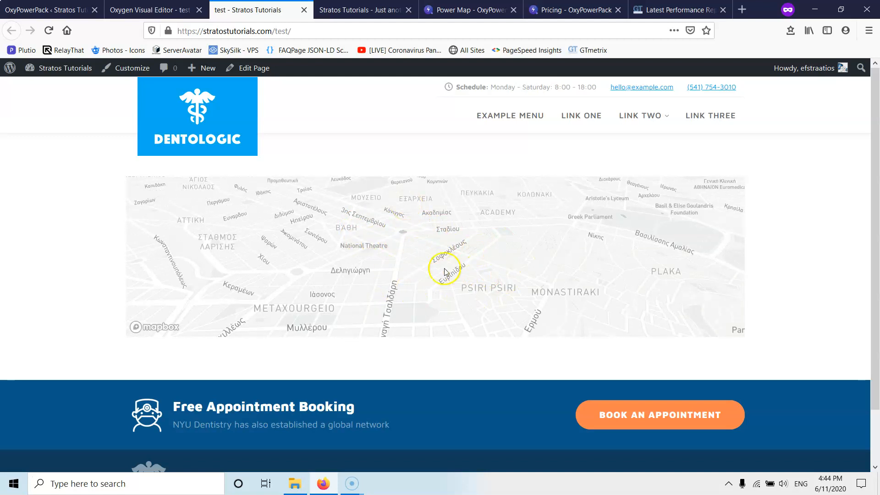
Re-test the stratostutorials.com/test/ page in GTmetrix
{"action": "left_click", "coordinate": [688, 10]}
{"action": "left_click", "coordinate": [809, 127]}
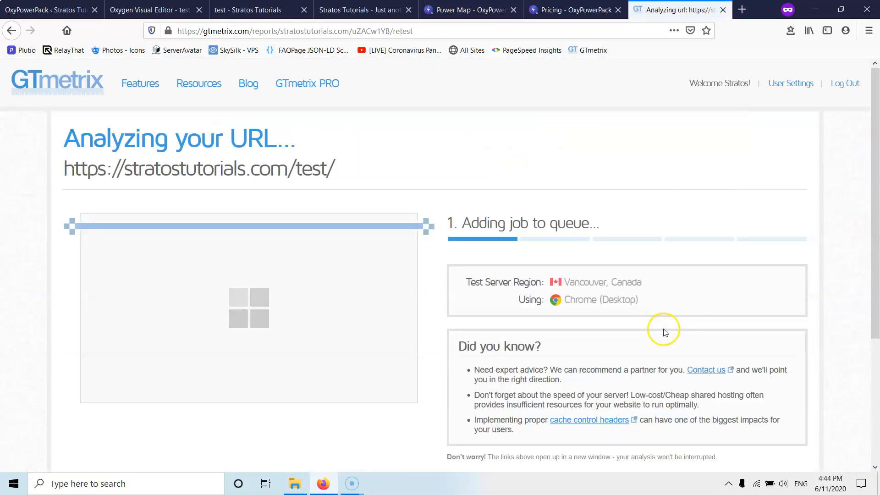
Return to the Oxygen editor and open the Power Map's Data Source (markers) settings
{"action": "left_click", "coordinate": [158, 7]}
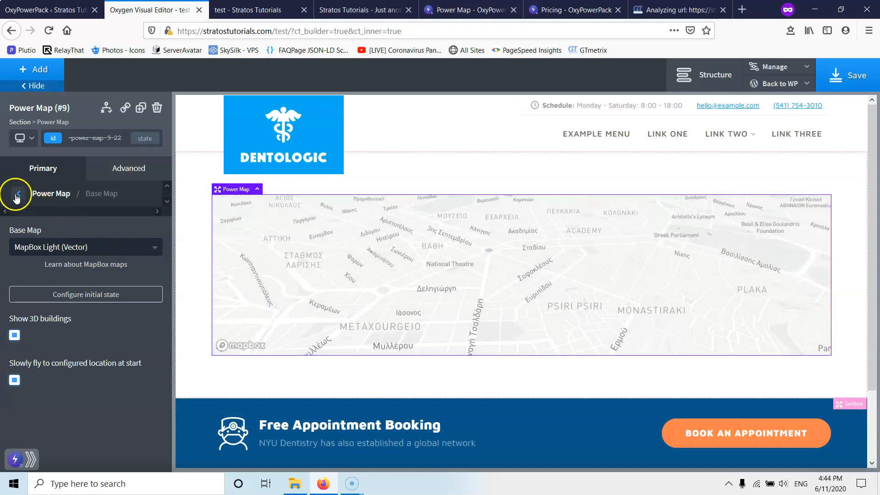
{"action": "left_click", "coordinate": [17, 194]}
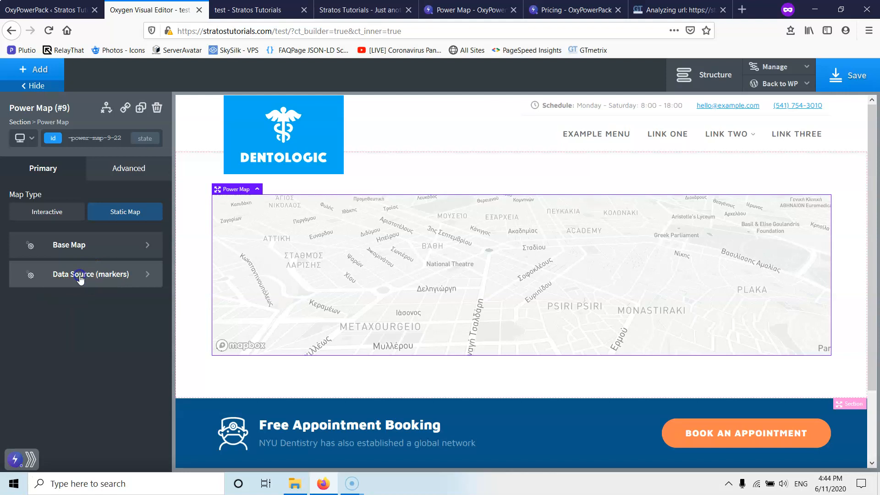
{"action": "left_click", "coordinate": [80, 276]}
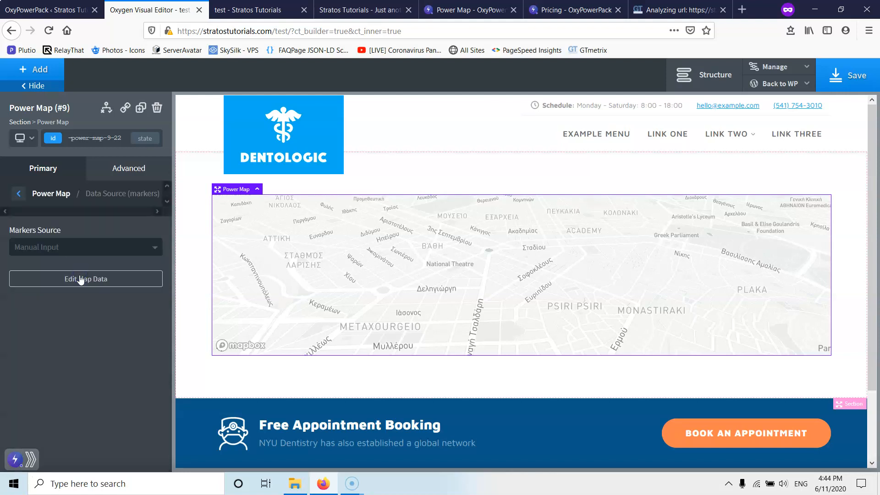
Try setting the markers source to ACF Field (single marker) and ACF Repeater (multiple markers)
{"action": "left_click", "coordinate": [78, 247]}
{"action": "left_click", "coordinate": [61, 266]}
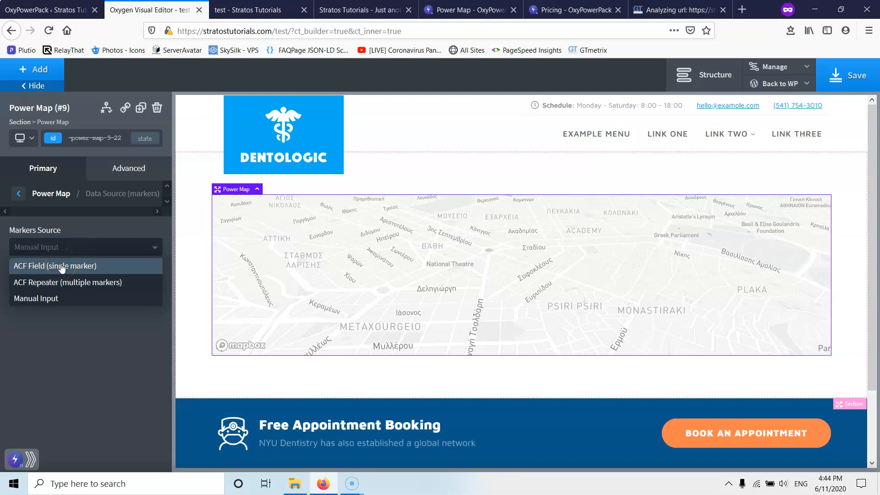
{"action": "left_click", "coordinate": [79, 267]}
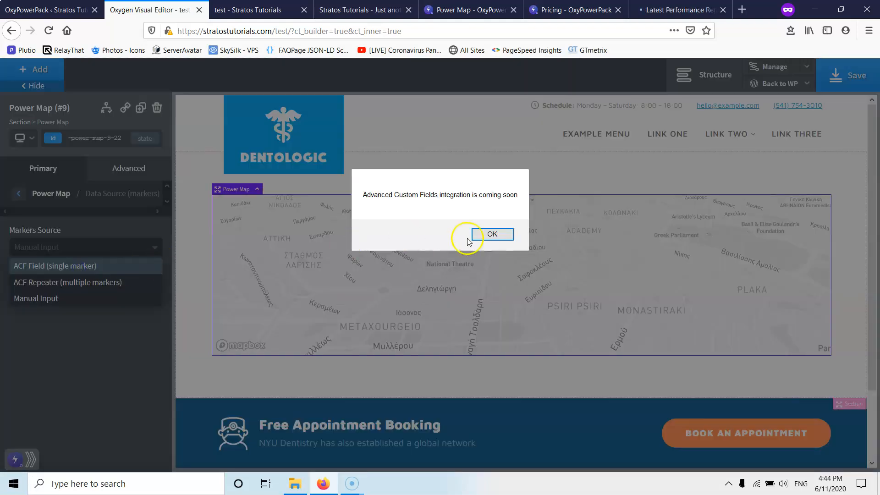
{"action": "left_click", "coordinate": [452, 235]}
{"action": "left_click", "coordinate": [78, 250]}
{"action": "left_click", "coordinate": [92, 282]}
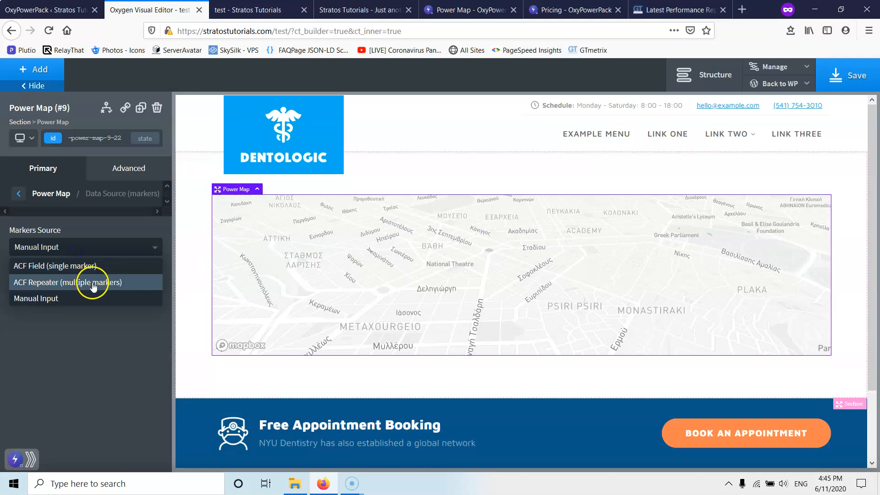
{"action": "left_click", "coordinate": [497, 235]}
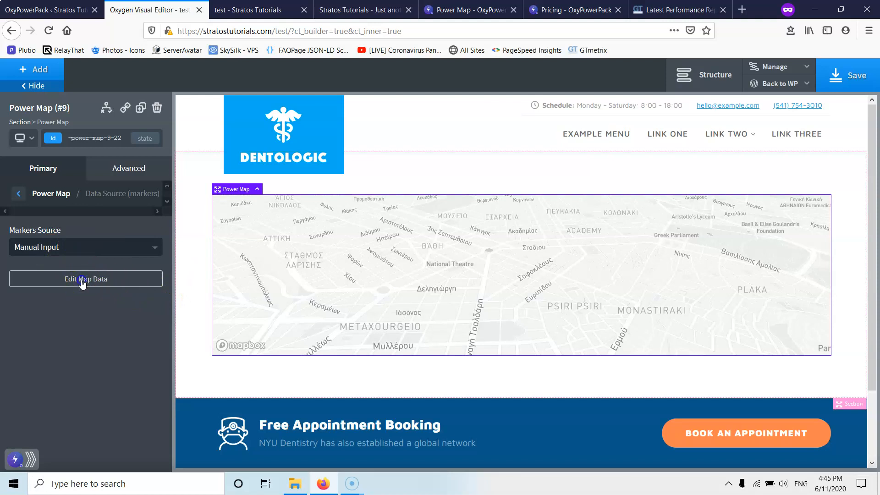
Open the Power Map's map data for editing and view the new GTmetrix report for the test page
{"action": "left_click", "coordinate": [82, 279]}
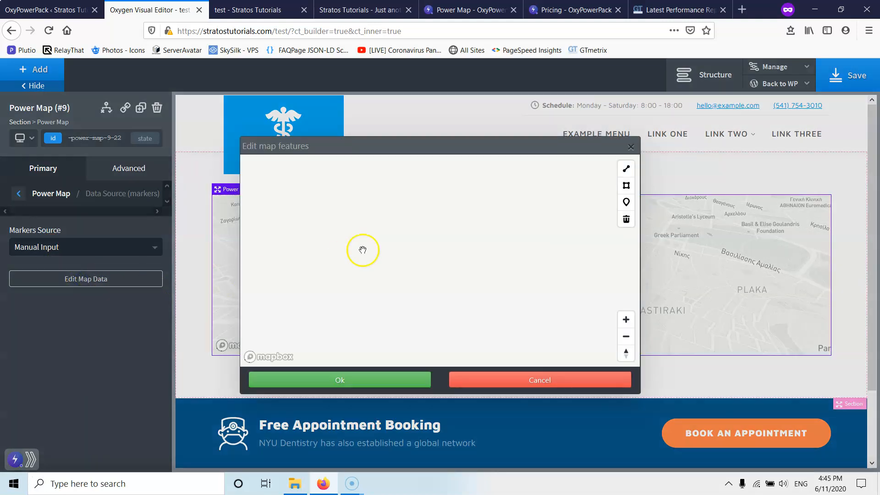
{"action": "left_click", "coordinate": [666, 9]}
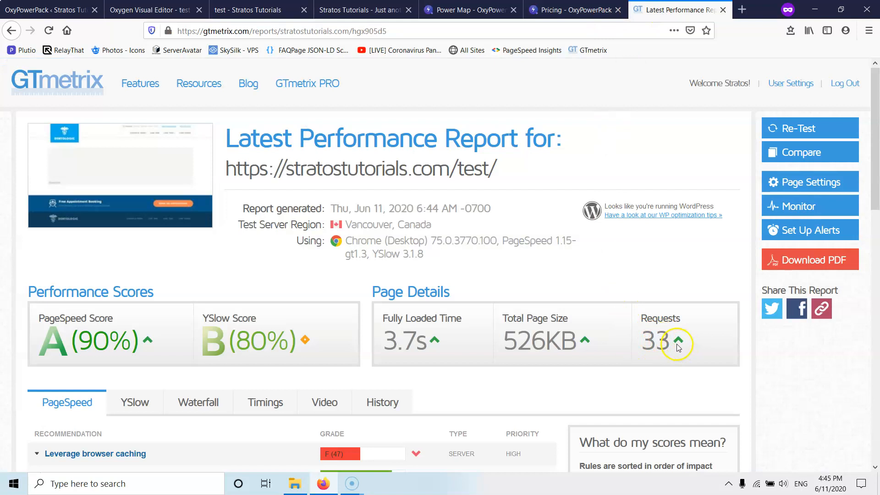
Return to the Oxygen editor and draw a straight line on the map from Metaxourgeio towards Psiri
{"action": "left_click", "coordinate": [158, 9]}
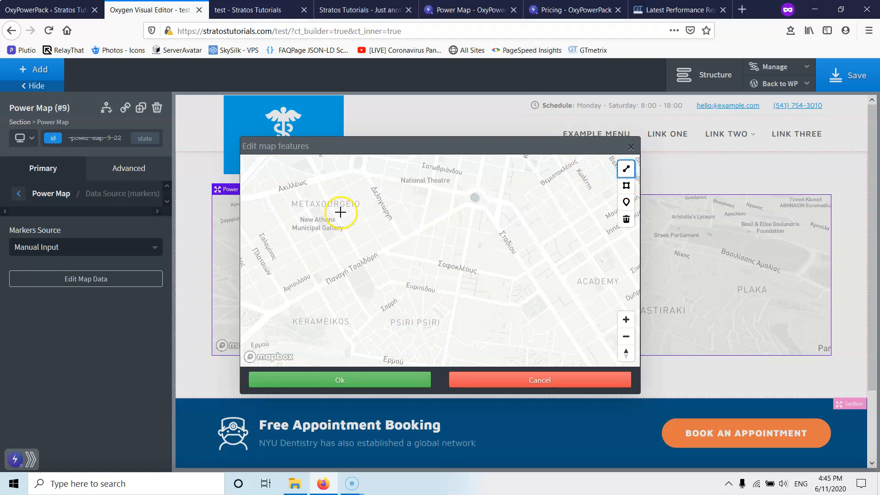
{"action": "left_click", "coordinate": [403, 270]}
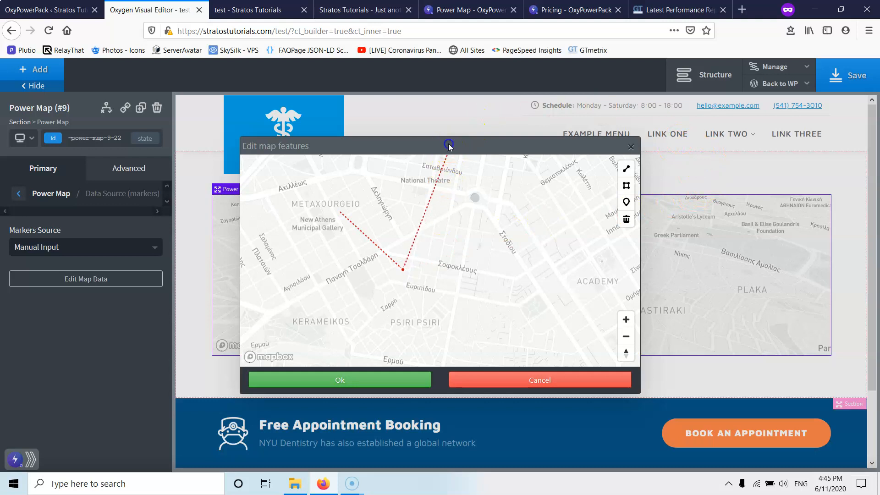
Try drawing a polygon starting from the middle of the line, and discard it
{"action": "left_click", "coordinate": [626, 188]}
{"action": "left_click", "coordinate": [501, 180]}
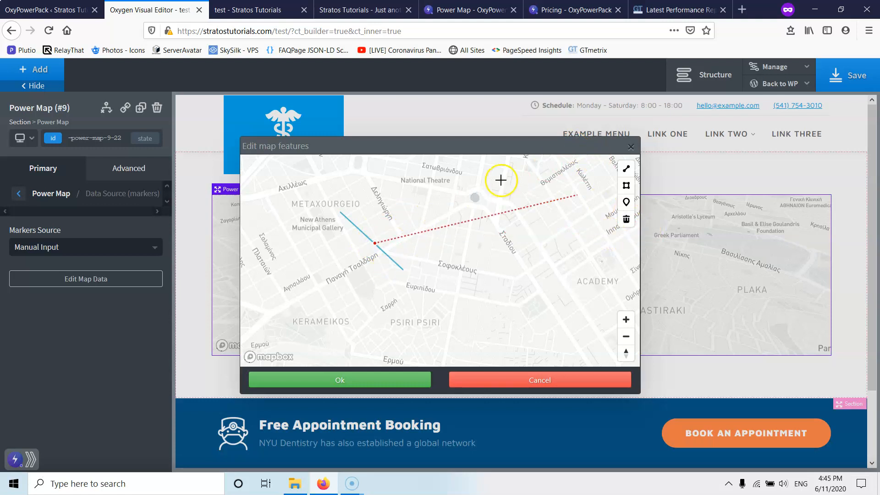
{"action": "left_click", "coordinate": [625, 220]}
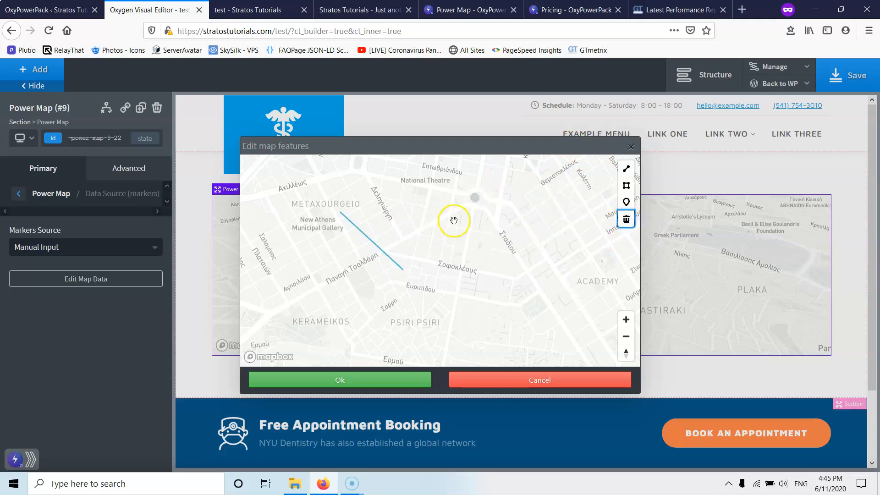
Give the line on the map a red stroke with width 4 and the popup content "test"
{"action": "left_click", "coordinate": [375, 244]}
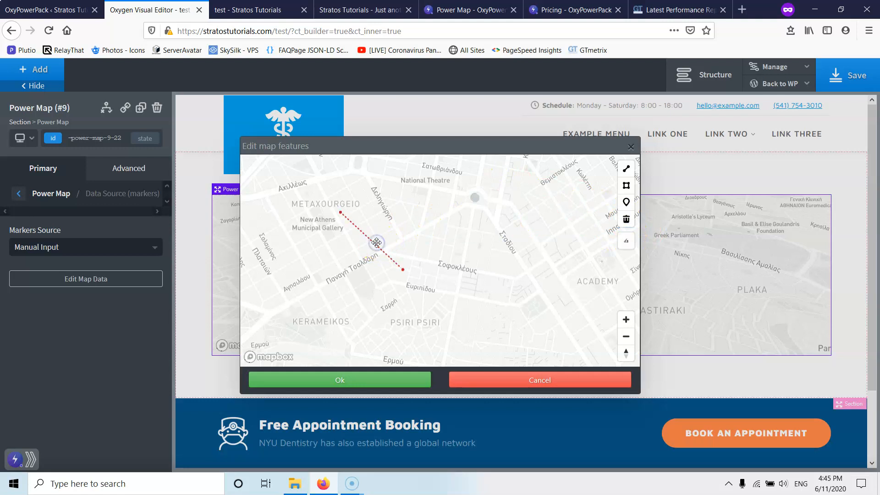
{"action": "left_click", "coordinate": [627, 241]}
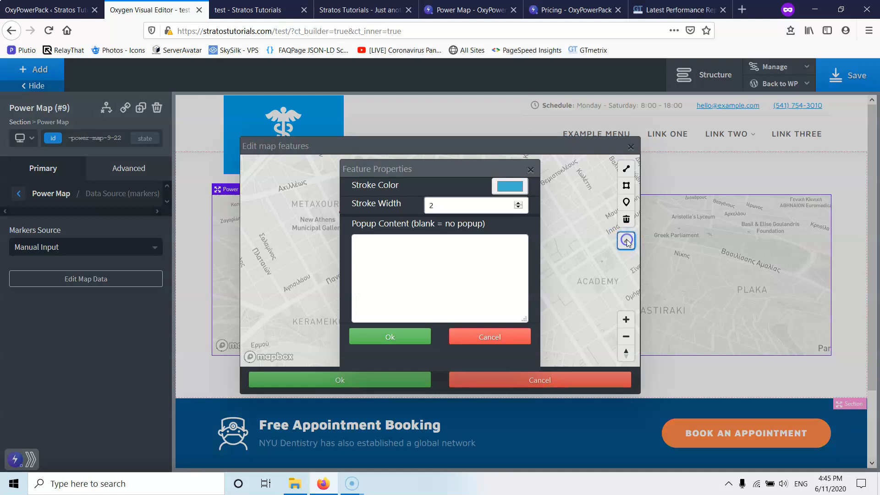
{"action": "left_click", "coordinate": [502, 187]}
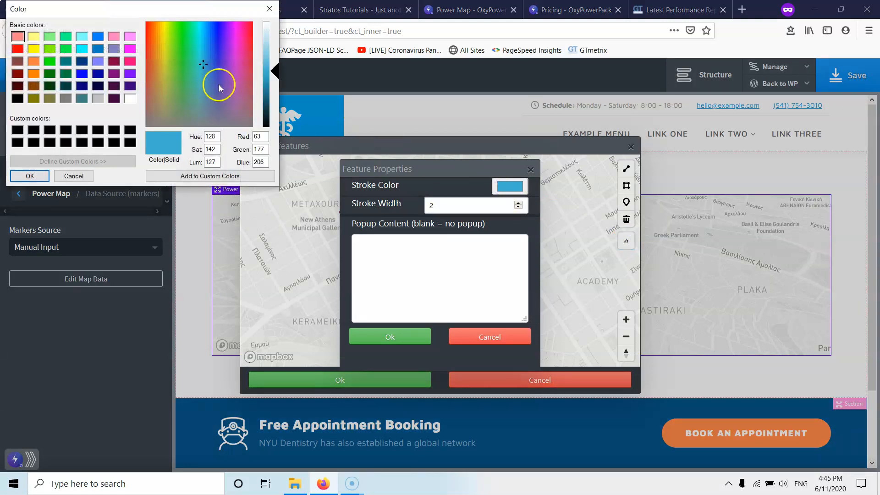
{"action": "left_click_drag", "start_coordinate": [206, 68], "coordinate": [147, 26]}
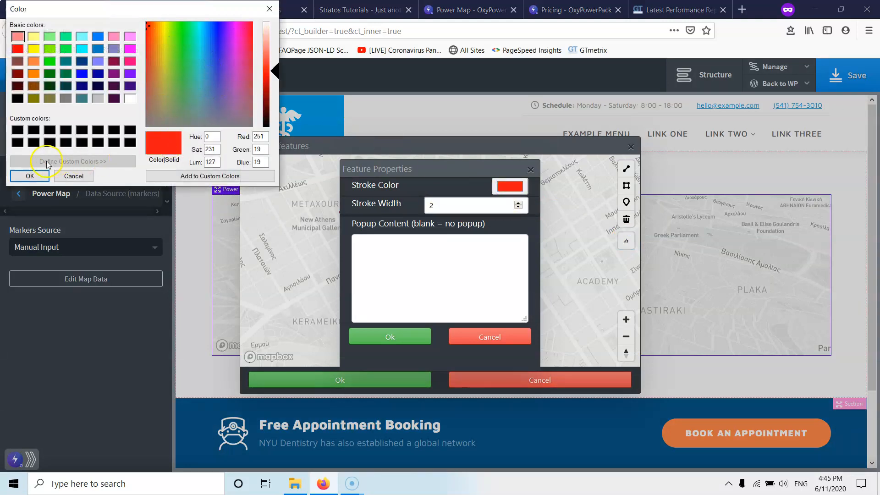
{"action": "left_click", "coordinate": [34, 177]}
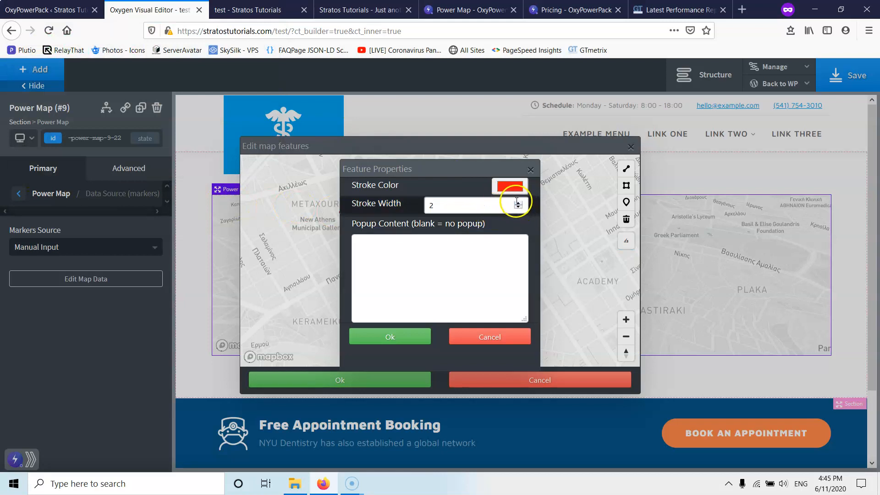
{"action": "left_click", "coordinate": [446, 290]}
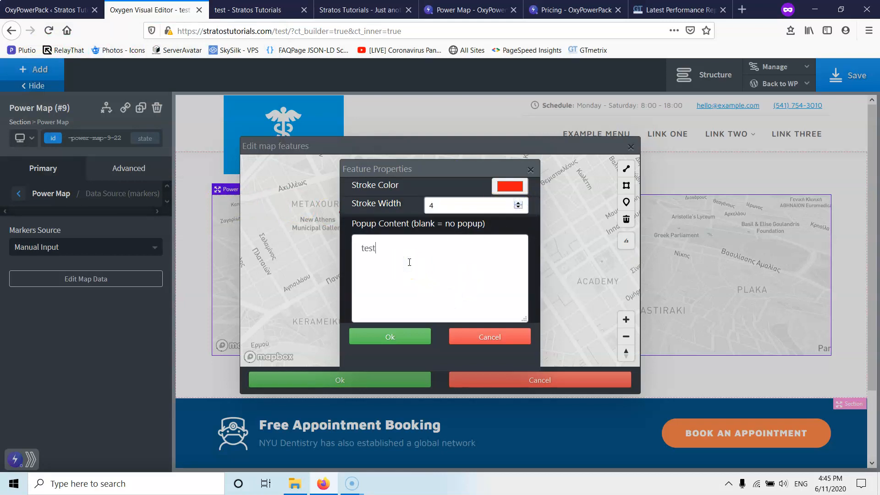
{"action": "left_click", "coordinate": [398, 334]}
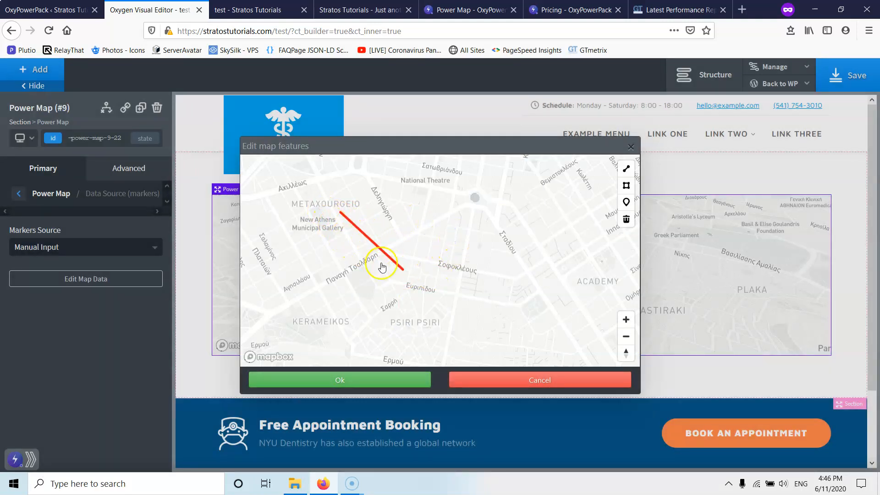
Place a marker just beyond the red line's southeastern end and set its marker color to bright green
{"action": "left_click", "coordinate": [625, 202]}
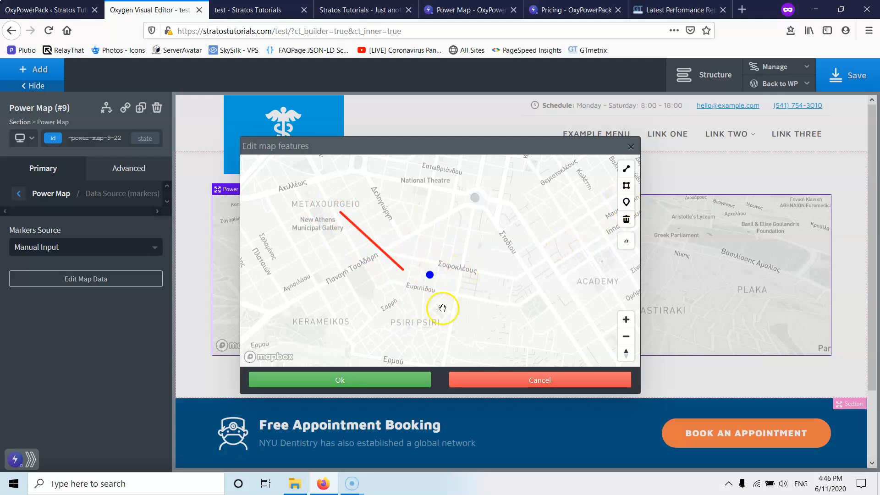
{"action": "left_click", "coordinate": [622, 242]}
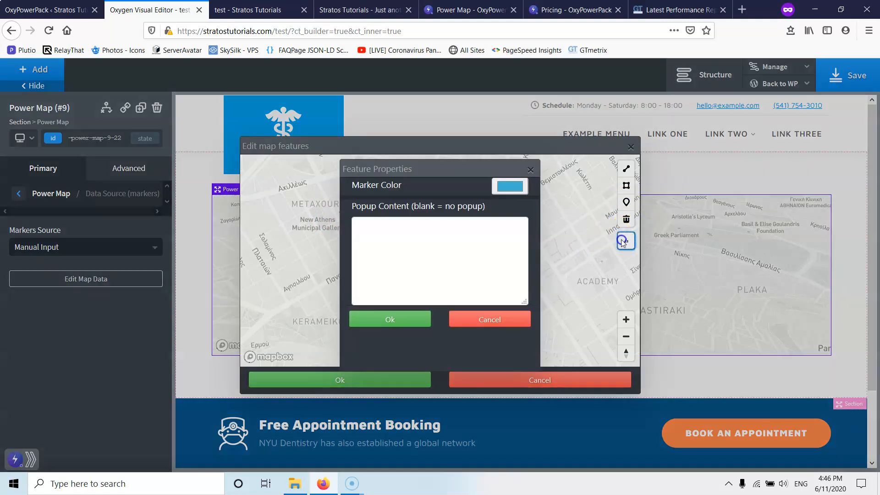
{"action": "left_click", "coordinate": [521, 188]}
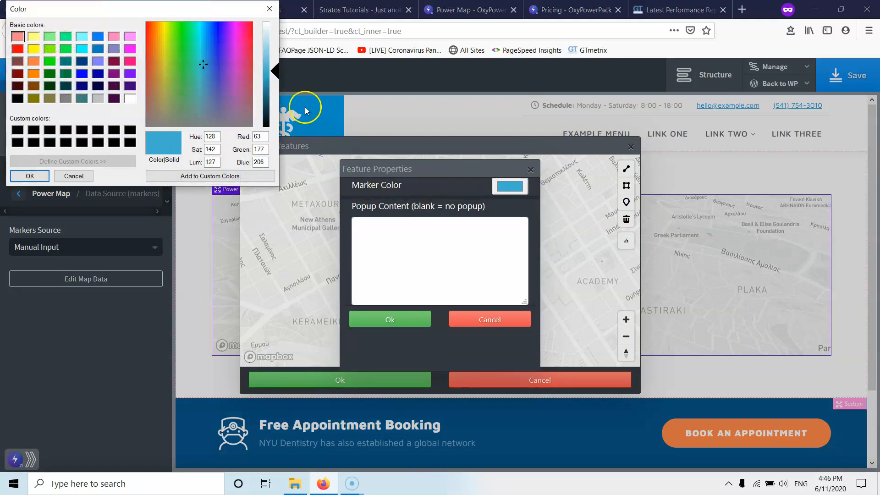
{"action": "left_click", "coordinate": [177, 22]}
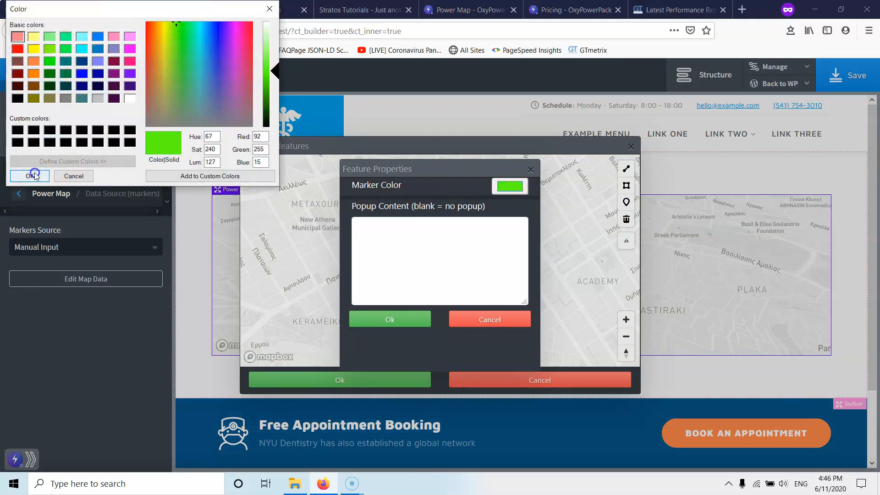
{"action": "left_click", "coordinate": [30, 176]}
{"action": "left_click", "coordinate": [361, 249]}
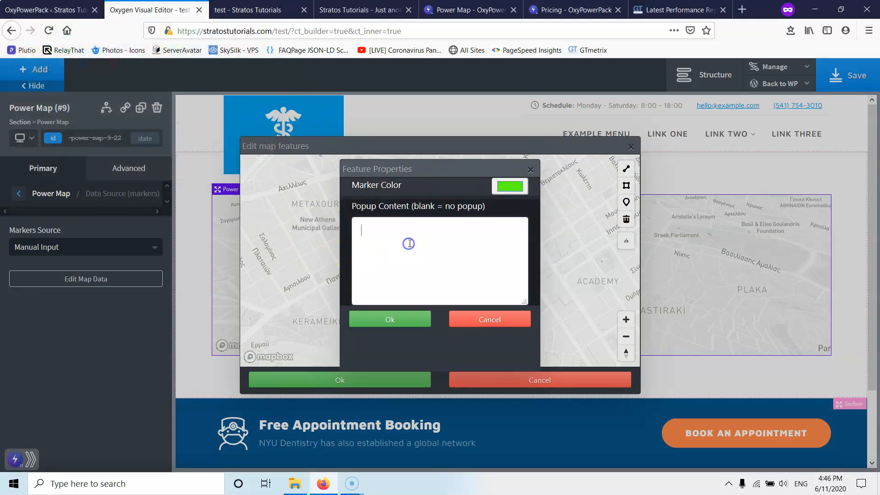
{"action": "left_click", "coordinate": [391, 321]}
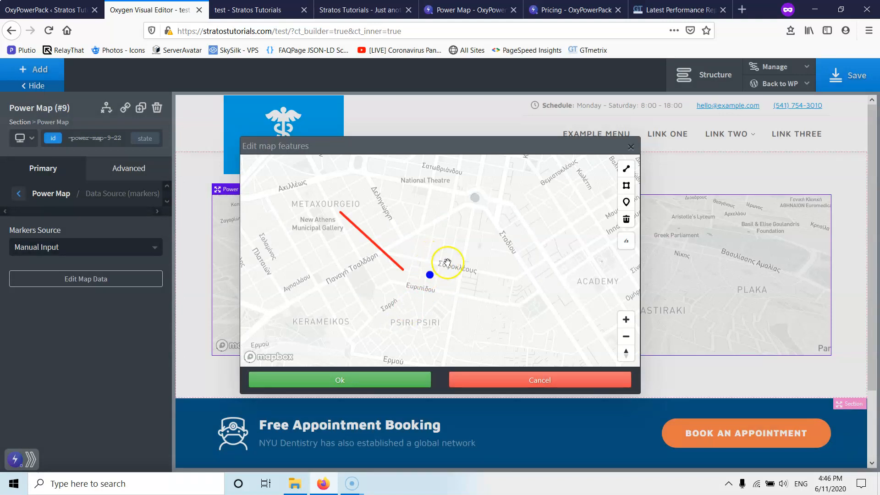
Draw a seven-point polygon shaped like a downward arrow, from beside the National Theatre label to just above Σοφοκλέους
{"action": "left_click", "coordinate": [625, 186]}
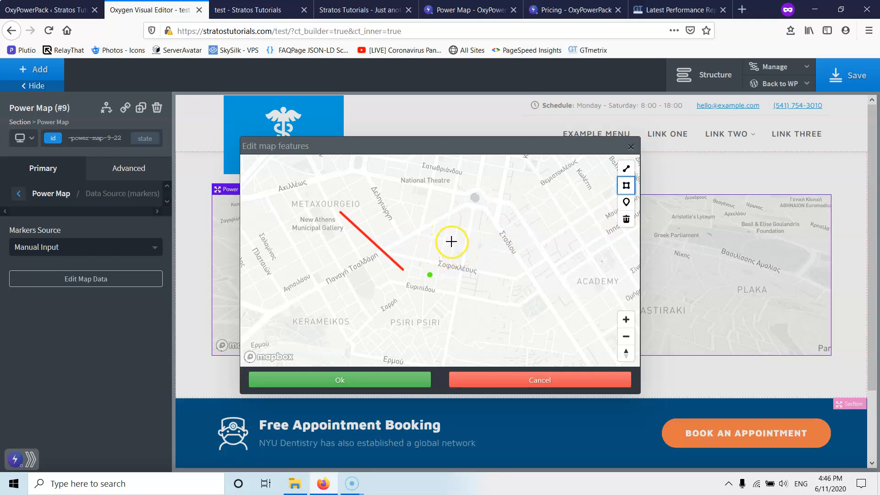
{"action": "left_click", "coordinate": [487, 223]}
{"action": "left_click", "coordinate": [491, 221]}
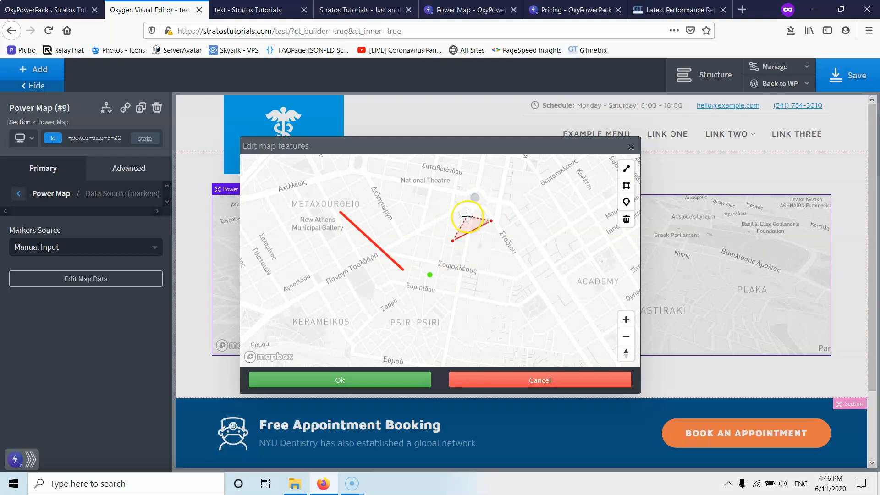
{"action": "left_click", "coordinate": [470, 217]}
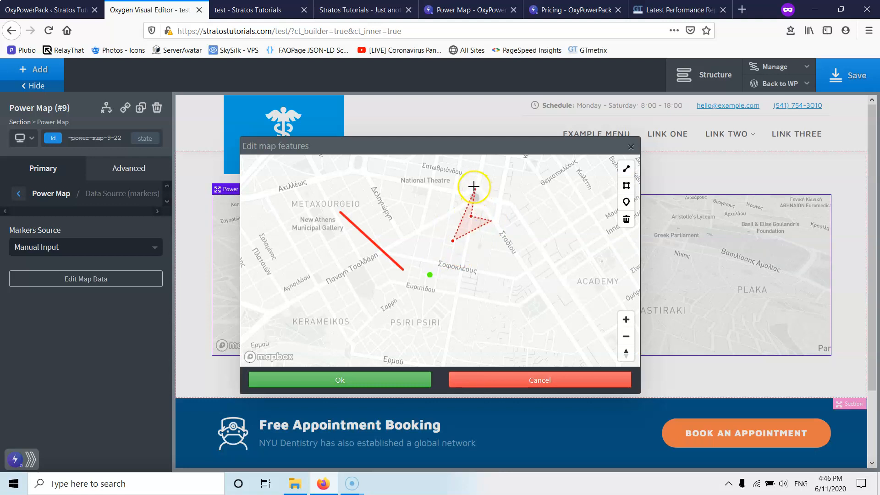
{"action": "left_click", "coordinate": [476, 179]}
{"action": "left_click", "coordinate": [446, 177]}
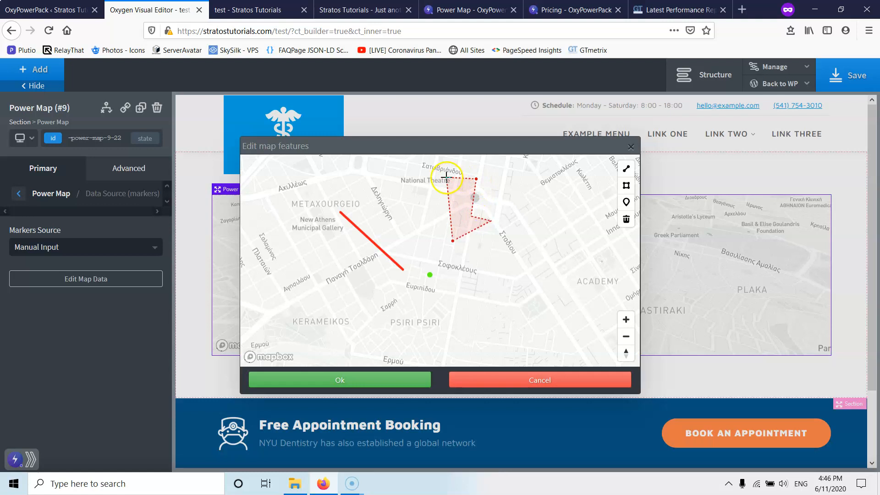
{"action": "left_click", "coordinate": [439, 213]}
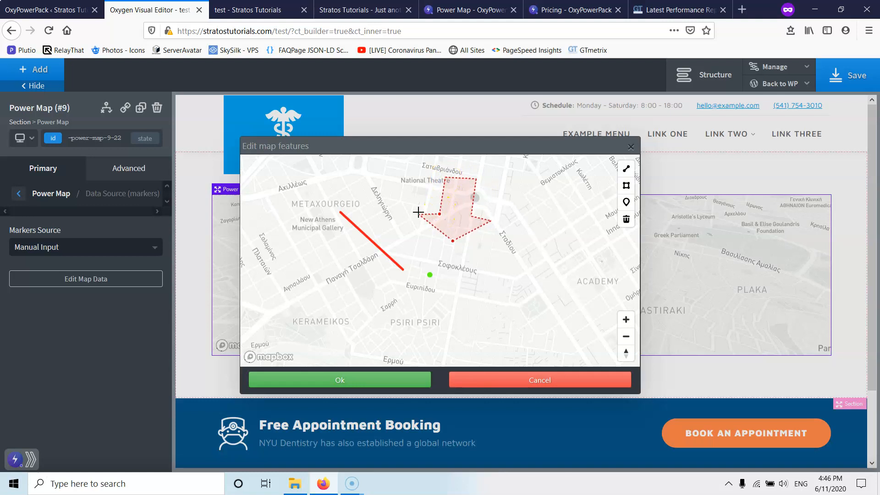
{"action": "left_click", "coordinate": [420, 210]}
{"action": "left_click", "coordinate": [614, 223]}
{"action": "left_click", "coordinate": [625, 204]}
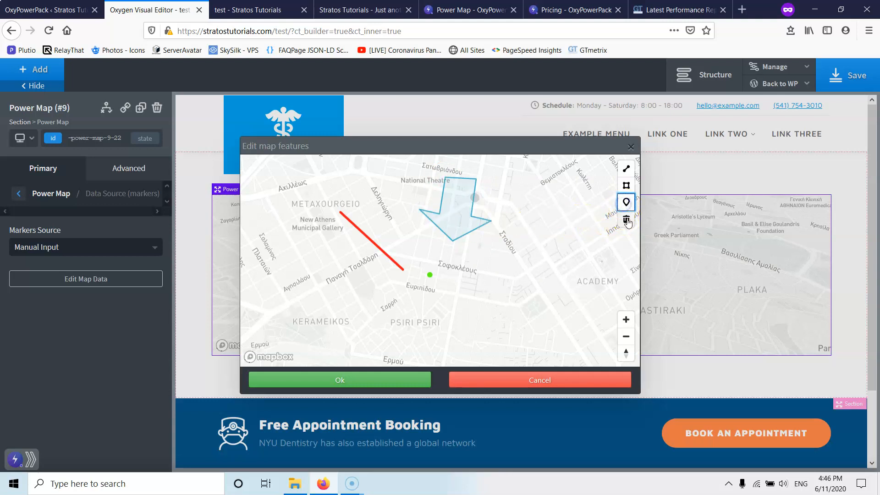
{"action": "left_click", "coordinate": [625, 220]}
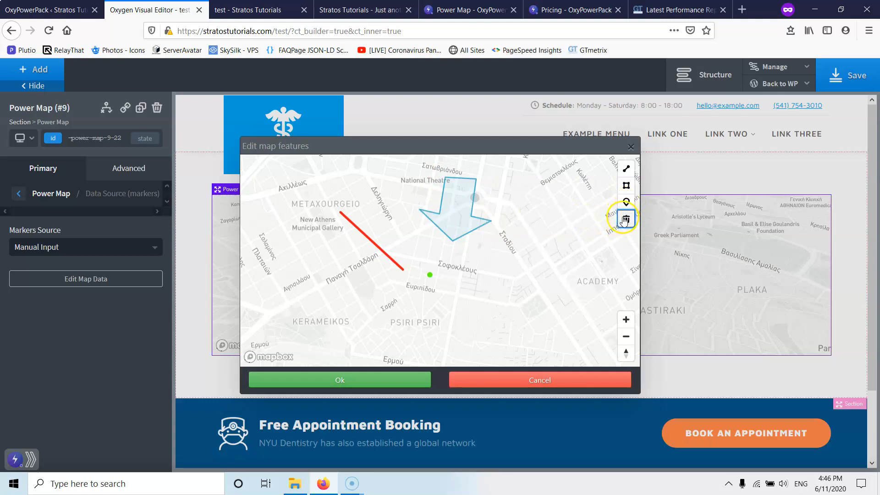
{"action": "left_click", "coordinate": [626, 174]}
{"action": "left_click", "coordinate": [552, 206]}
{"action": "left_click", "coordinate": [625, 221]}
Set the arrow polygon's stroke color to blue and its stroke width to 3
{"action": "left_click", "coordinate": [458, 230]}
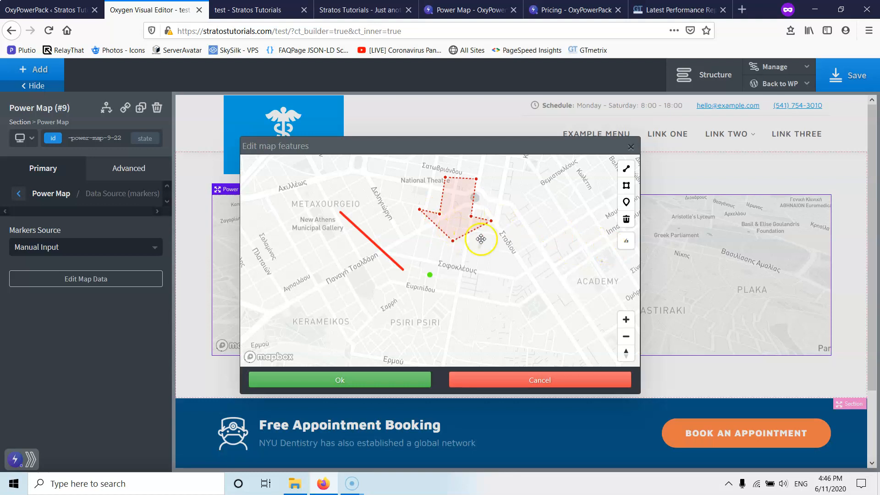
{"action": "left_click", "coordinate": [626, 240]}
{"action": "left_click", "coordinate": [506, 175]}
{"action": "left_click", "coordinate": [215, 47]}
{"action": "left_click_drag", "start_coordinate": [215, 47], "coordinate": [218, 42]}
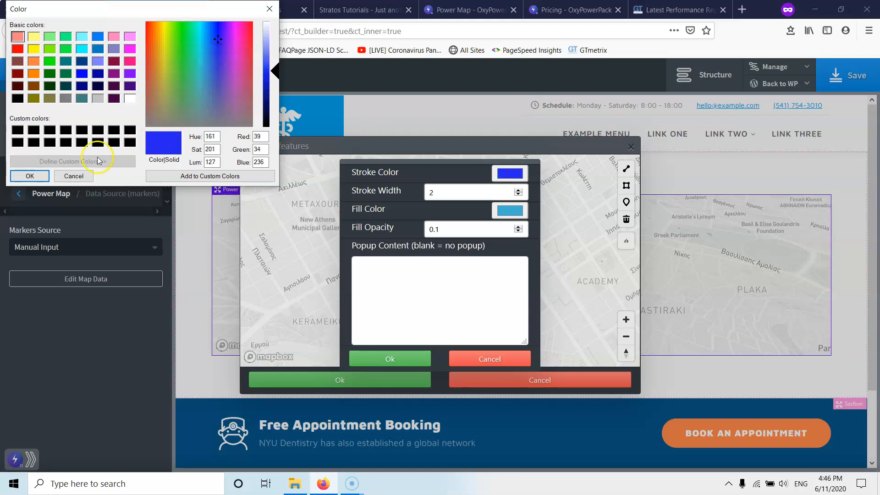
{"action": "left_click", "coordinate": [29, 176]}
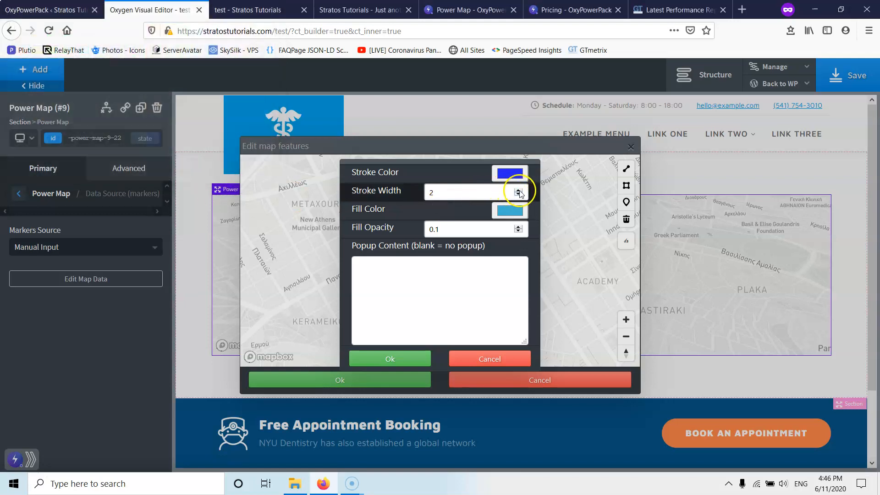
Set the arrow polygon's fill color to olive yellow with a fill opacity of 0.4, and apply its properties
{"action": "left_click", "coordinate": [503, 212]}
{"action": "left_click_drag", "start_coordinate": [203, 66], "coordinate": [169, 55]}
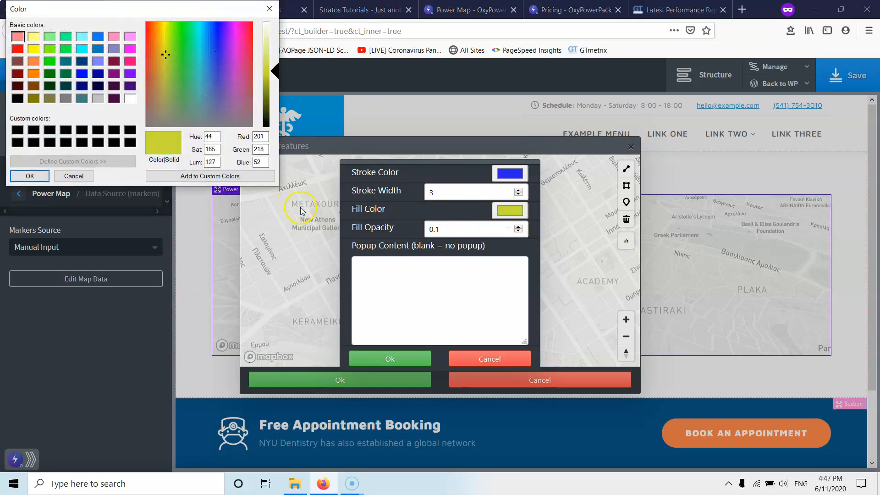
{"action": "left_click", "coordinate": [517, 227]}
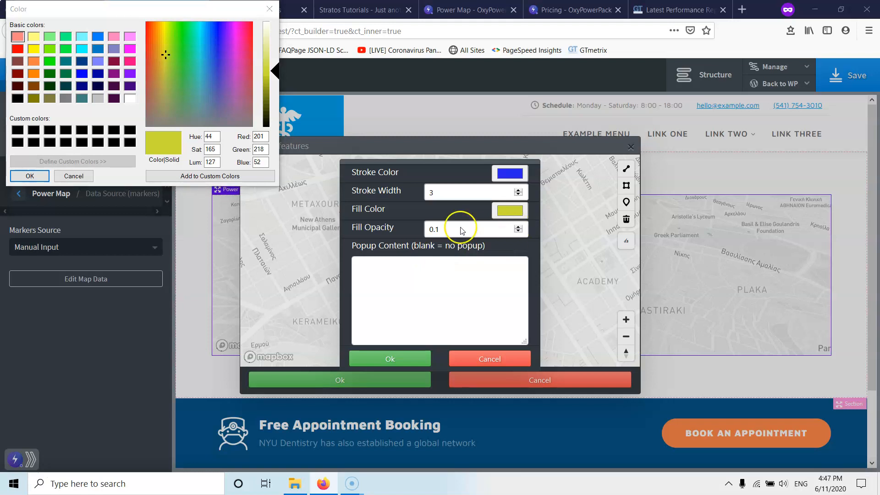
{"action": "left_click", "coordinate": [29, 176]}
{"action": "left_click", "coordinate": [518, 228]}
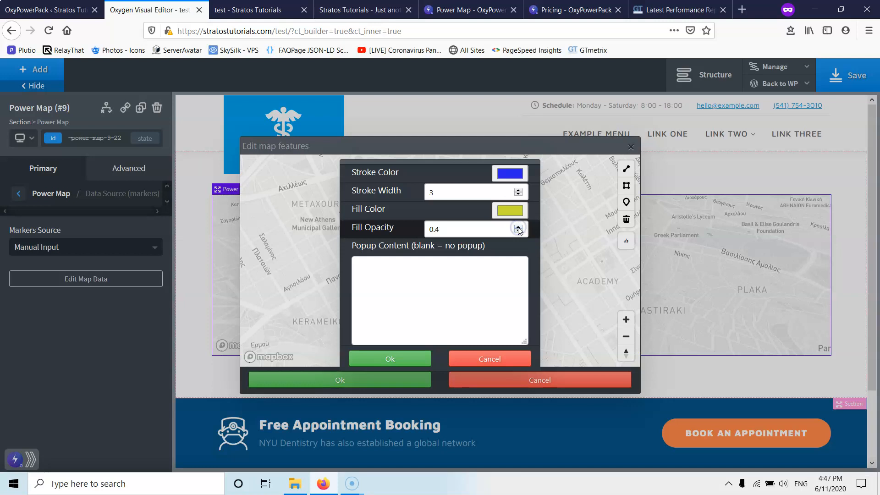
{"action": "left_click", "coordinate": [391, 359]}
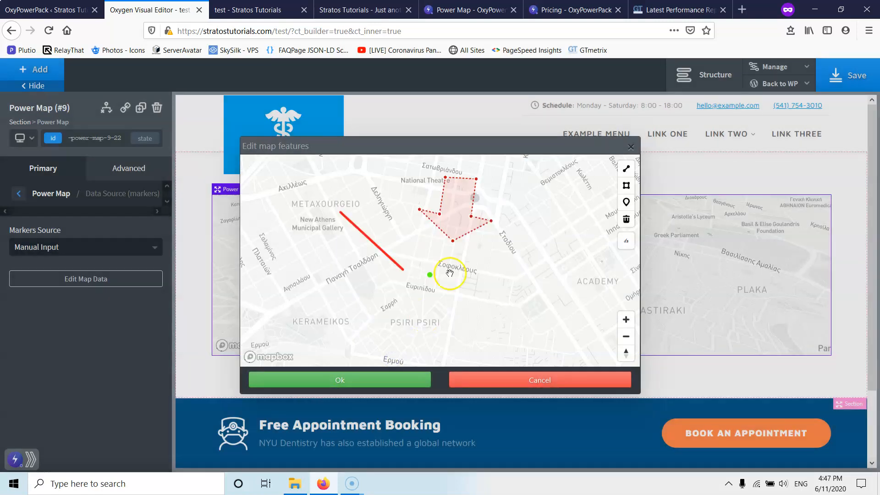
{"action": "left_click", "coordinate": [534, 234]}
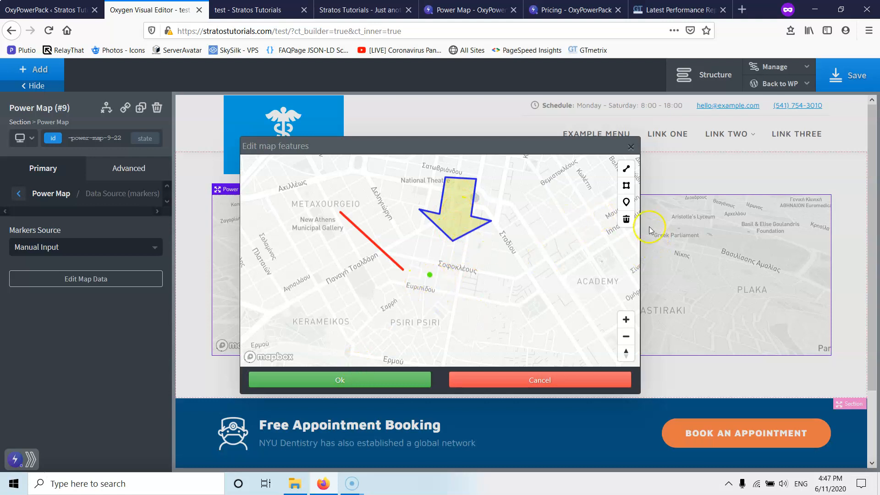
Place a second marker just above the green one, with a magenta marker color and the popup content "x"
{"action": "left_click", "coordinate": [626, 202]}
{"action": "left_click", "coordinate": [420, 254]}
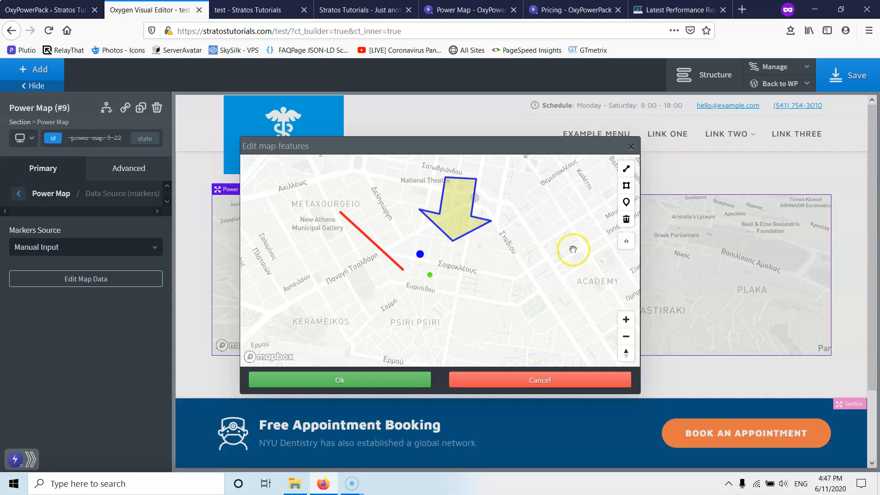
{"action": "left_click", "coordinate": [626, 240]}
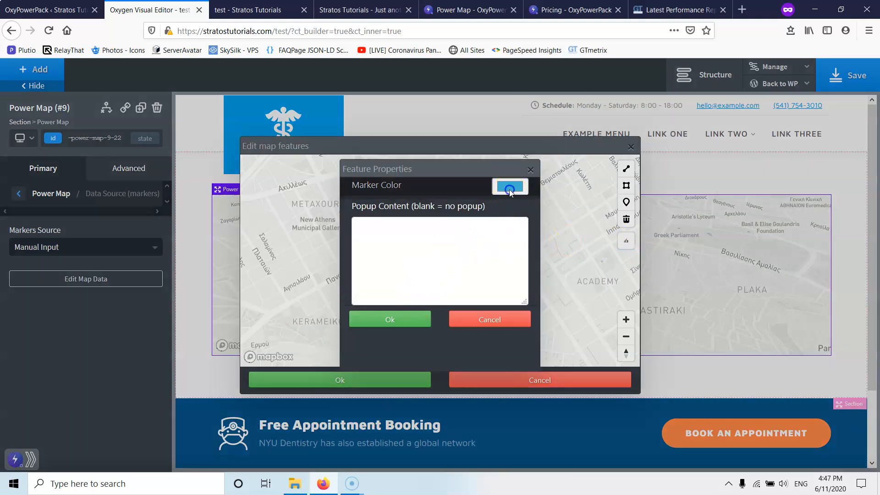
{"action": "left_click", "coordinate": [509, 186]}
{"action": "left_click_drag", "start_coordinate": [182, 72], "coordinate": [238, 32]}
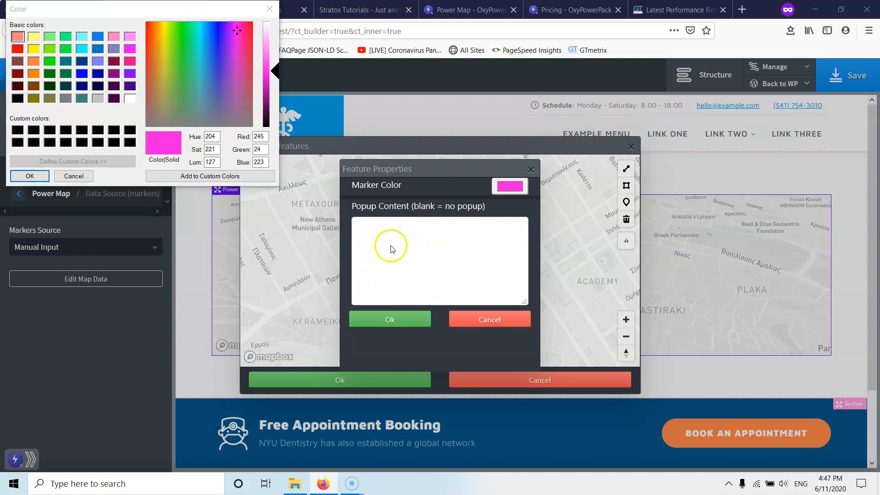
{"action": "left_click", "coordinate": [28, 176]}
{"action": "left_click", "coordinate": [403, 236]}
{"action": "type", "text": "x"}
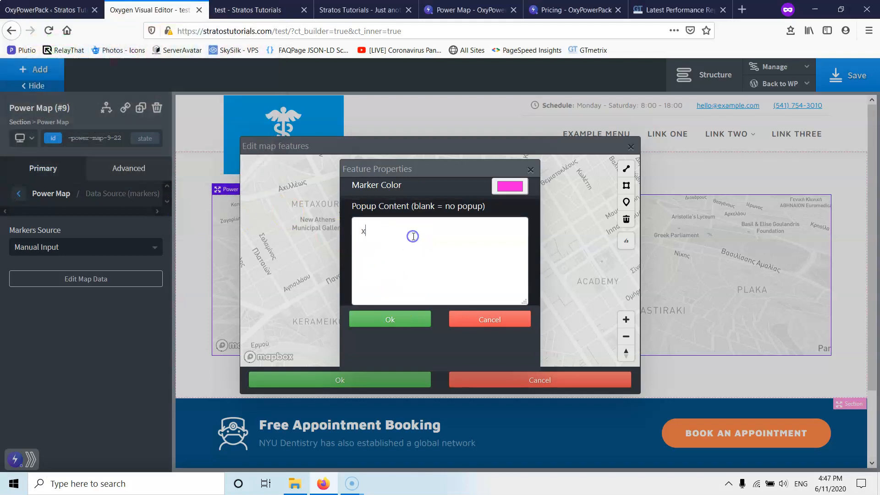
{"action": "left_click", "coordinate": [384, 321]}
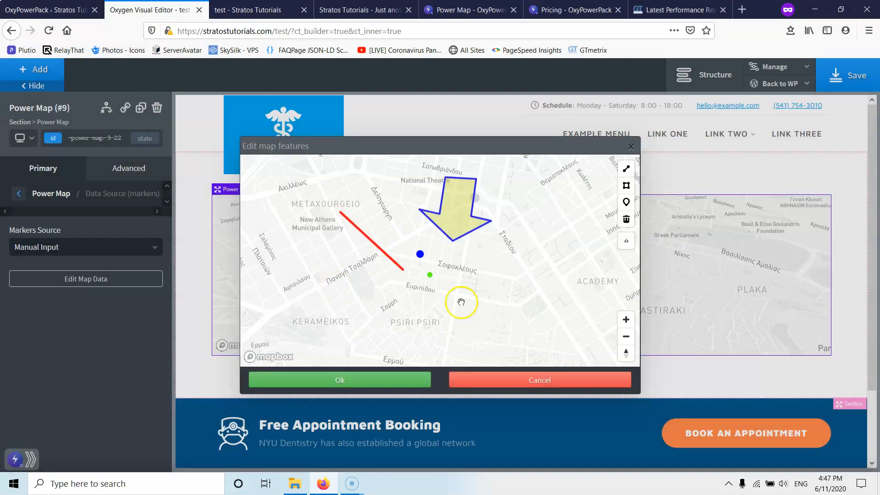
Apply and save the edited map features, and reload the live test page
{"action": "left_click", "coordinate": [393, 383]}
{"action": "left_click", "coordinate": [843, 75]}
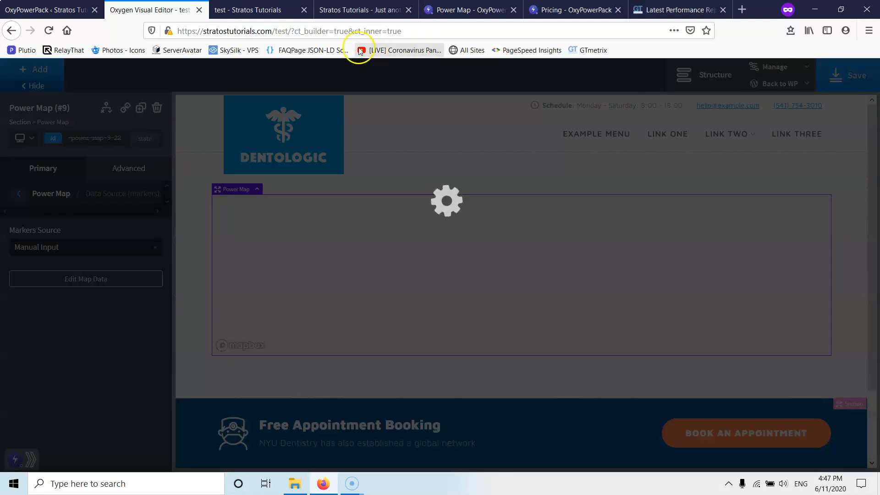
{"action": "left_click", "coordinate": [257, 9]}
{"action": "left_click", "coordinate": [49, 30]}
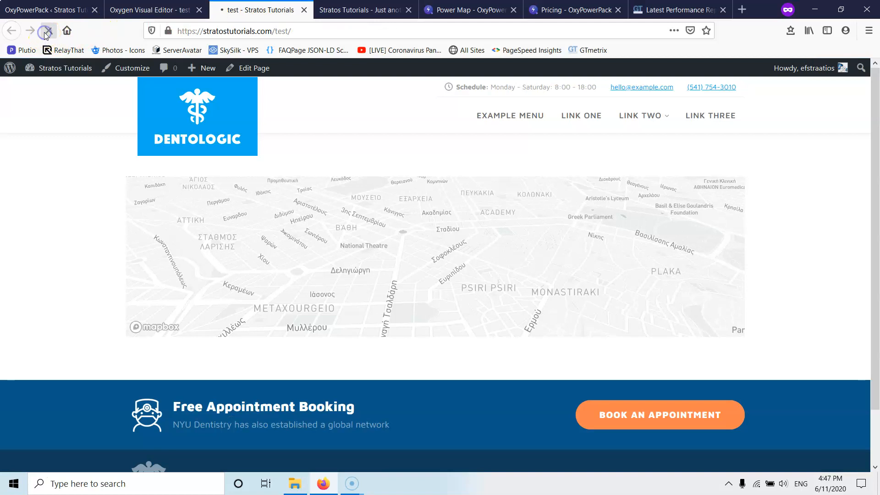
Review the GTmetrix report for the test page, and compare the map in the editor with the live page
{"action": "left_click", "coordinate": [670, 11]}
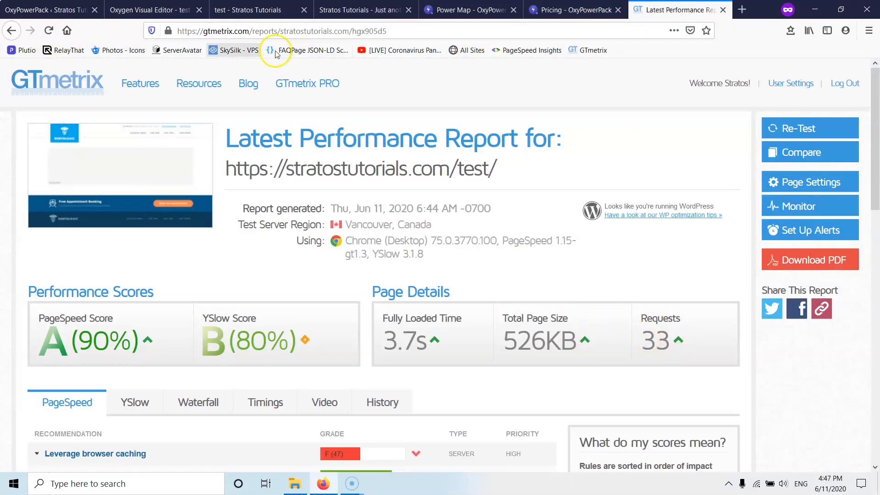
{"action": "left_click", "coordinate": [154, 10]}
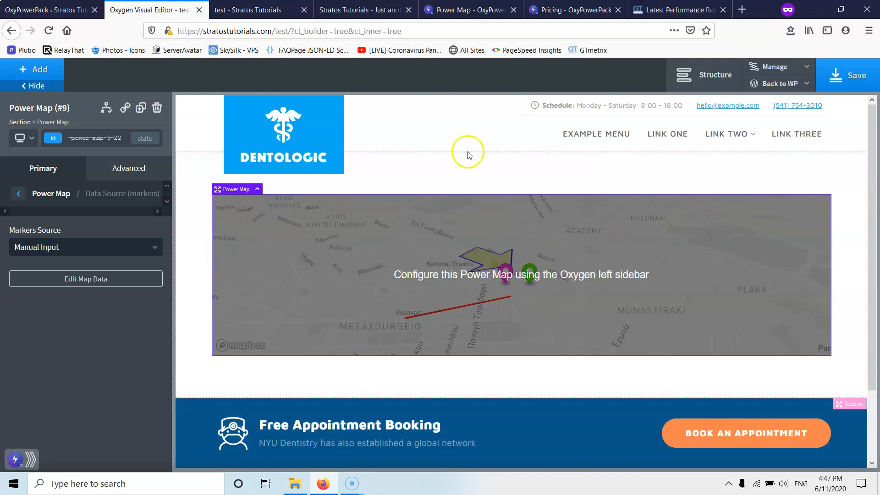
{"action": "left_click", "coordinate": [250, 10]}
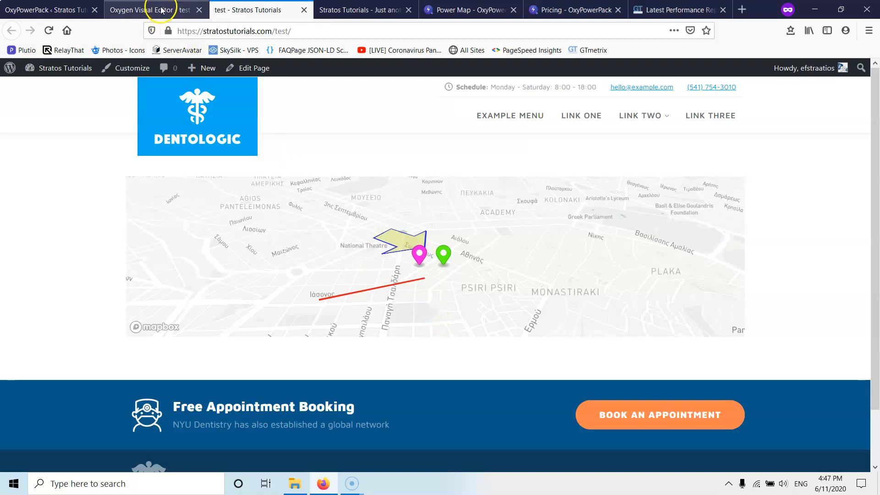
Try a width of 500 px for the Power Map in its size and spacing styles, and clear the value
{"action": "left_click", "coordinate": [160, 14]}
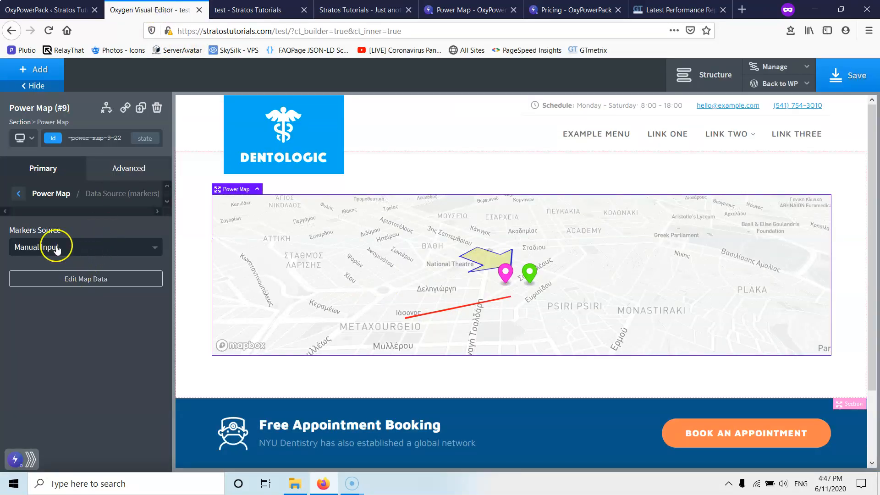
{"action": "left_click", "coordinate": [20, 194]}
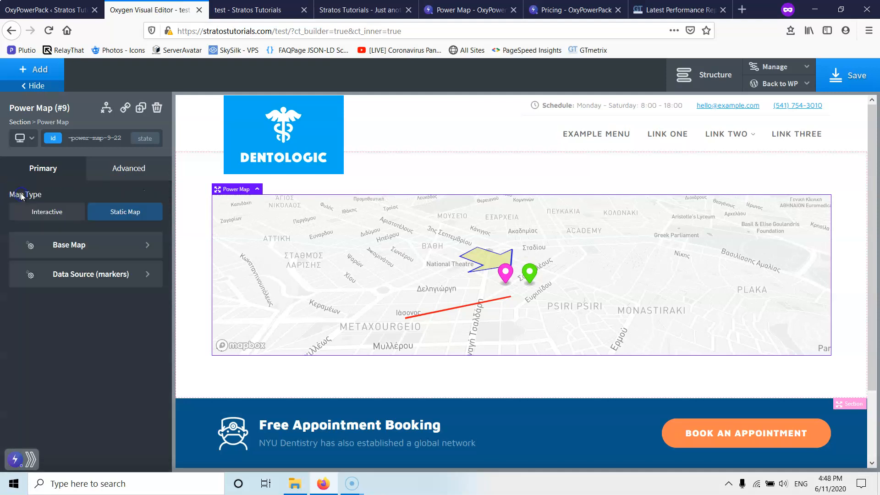
{"action": "left_click", "coordinate": [120, 172]}
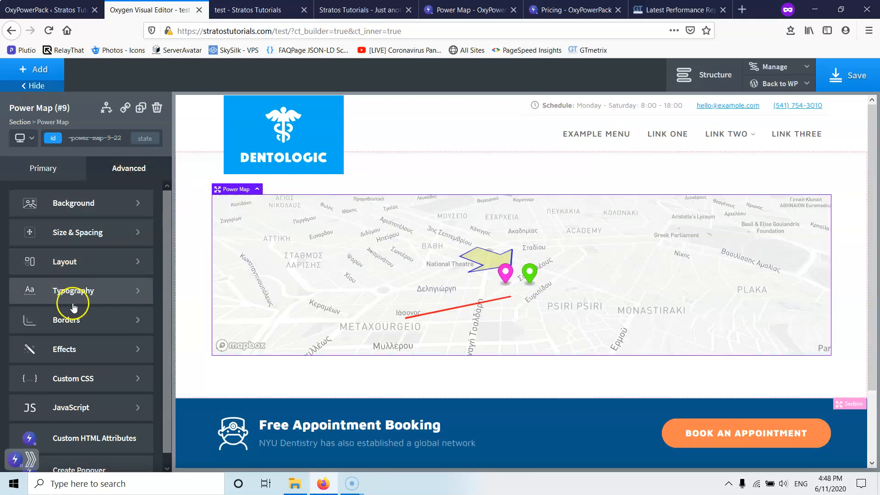
{"action": "left_click", "coordinate": [87, 242]}
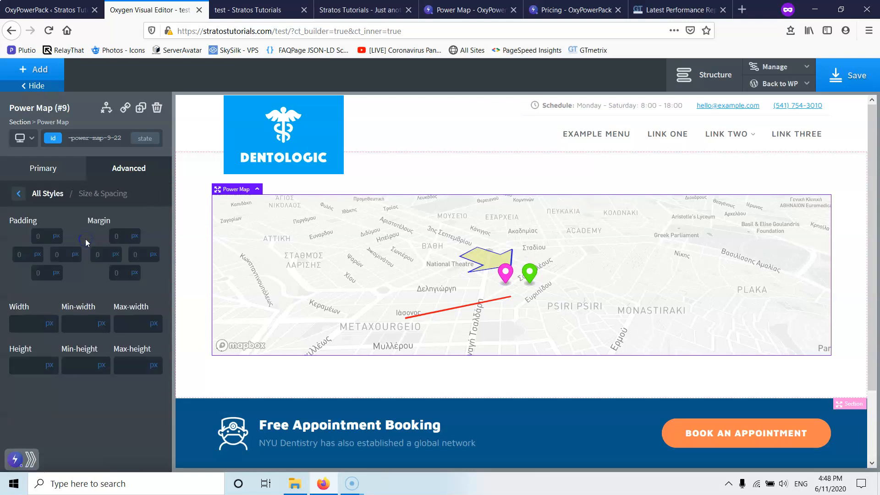
{"action": "left_click", "coordinate": [26, 327]}
{"action": "type", "text": "500"}
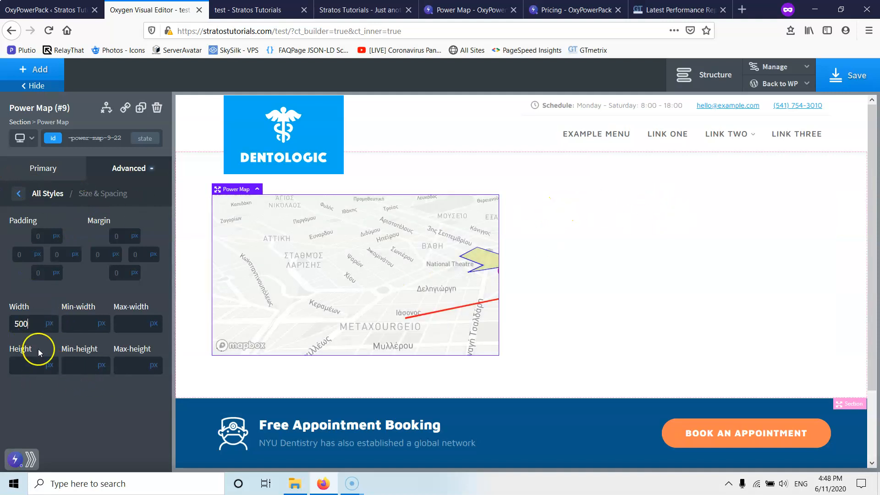
{"action": "key", "text": "BackSpace"}
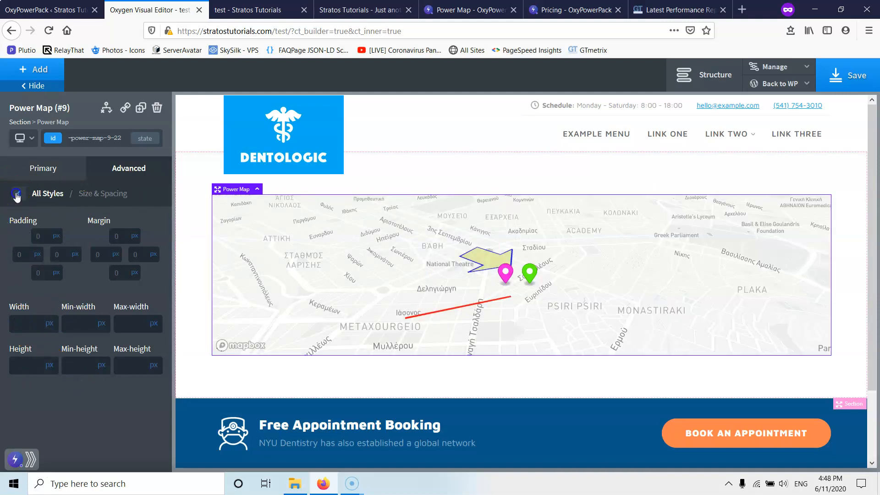
Give the Power Map a solid 5 px border in red #db5353, and save the page
{"action": "left_click", "coordinate": [17, 194]}
{"action": "left_click", "coordinate": [59, 318]}
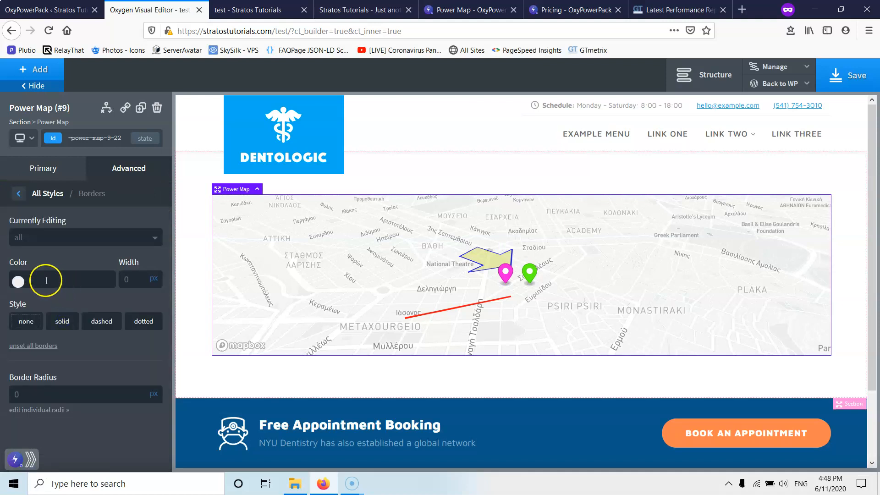
{"action": "left_click", "coordinate": [20, 282]}
{"action": "left_click", "coordinate": [67, 307]}
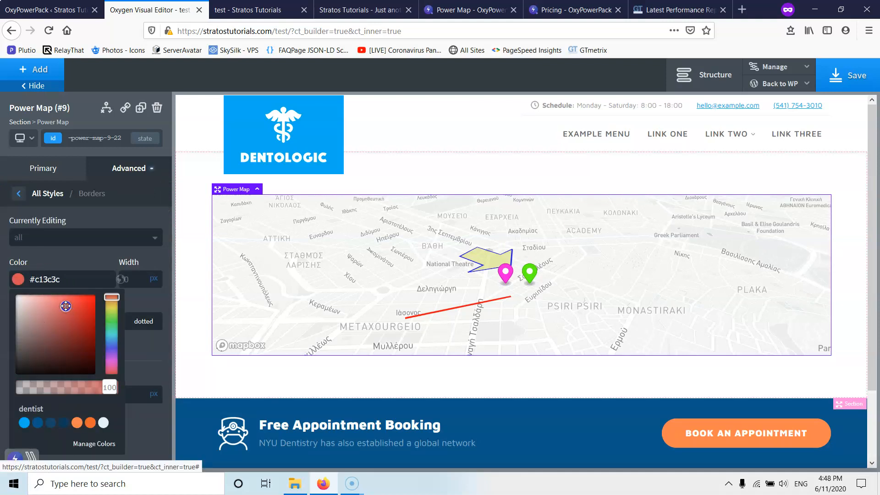
{"action": "left_click", "coordinate": [68, 259]}
{"action": "left_click", "coordinate": [72, 321]}
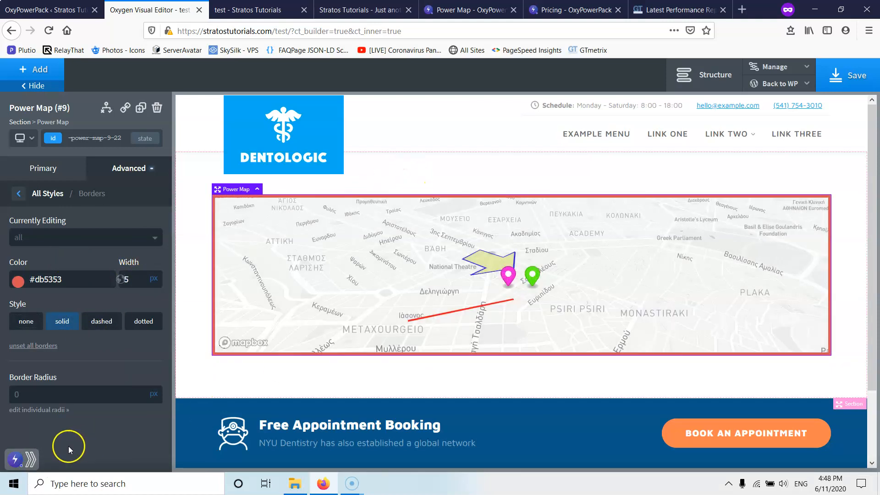
{"action": "left_click", "coordinate": [843, 85]}
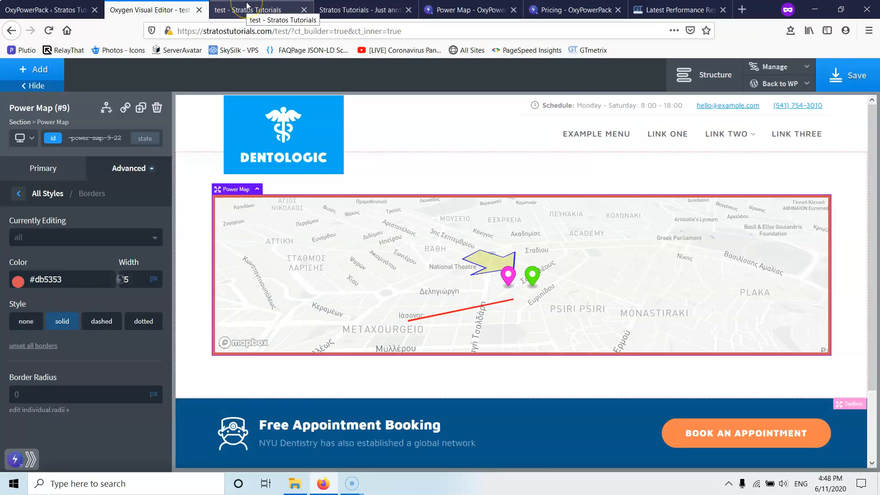
Reload the live test page and check how the bordered map loads
{"action": "left_click", "coordinate": [248, 6]}
{"action": "left_click", "coordinate": [49, 30]}
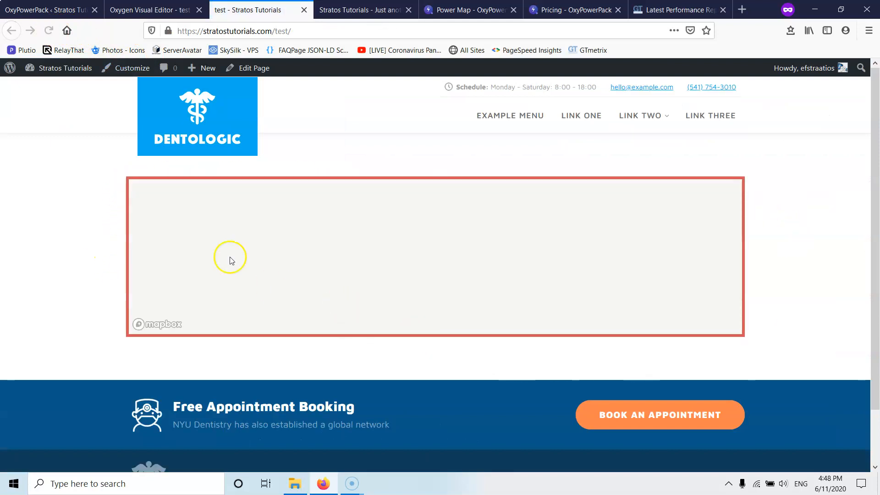
{"action": "left_click", "coordinate": [51, 10]}
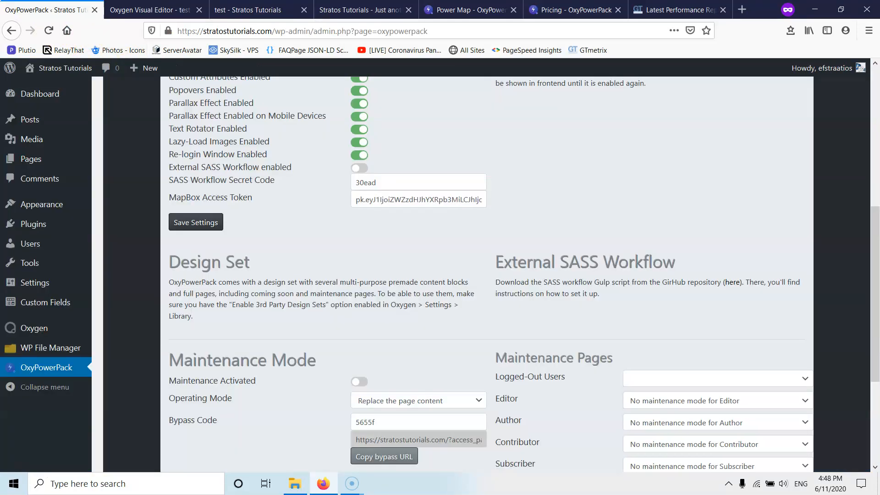
{"action": "left_click", "coordinate": [147, 9]}
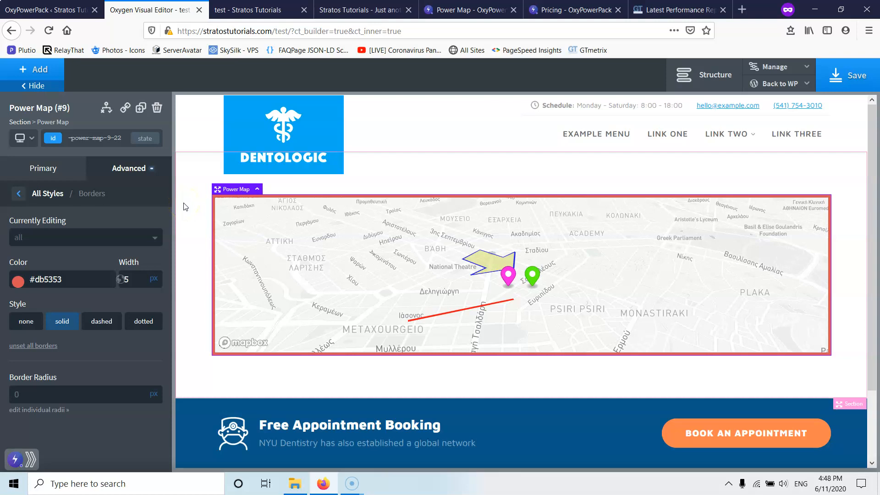
{"action": "left_click", "coordinate": [234, 10]}
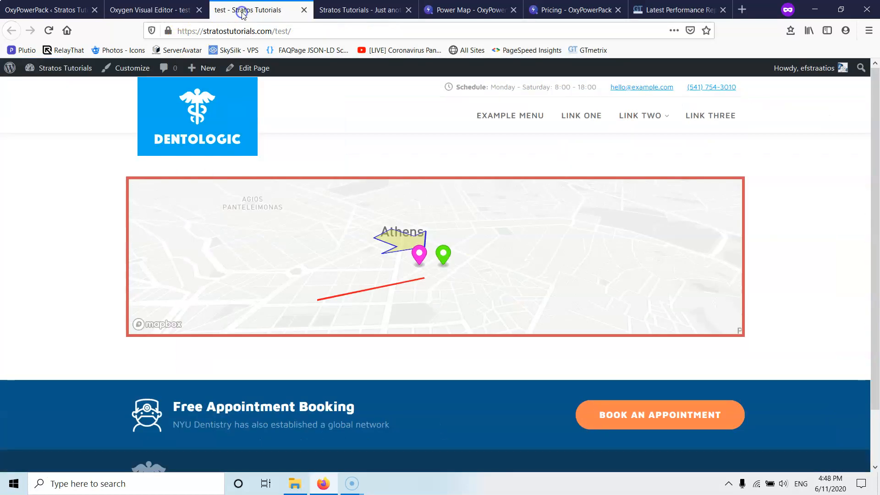
{"action": "left_click", "coordinate": [49, 30]}
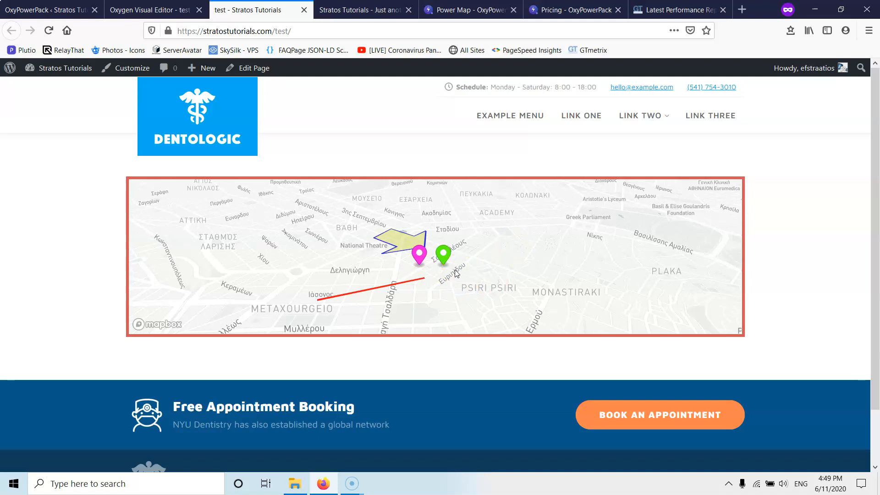
Check the popups of the green and magenta markers on the live map by opening and closing them
{"action": "left_click", "coordinate": [446, 252]}
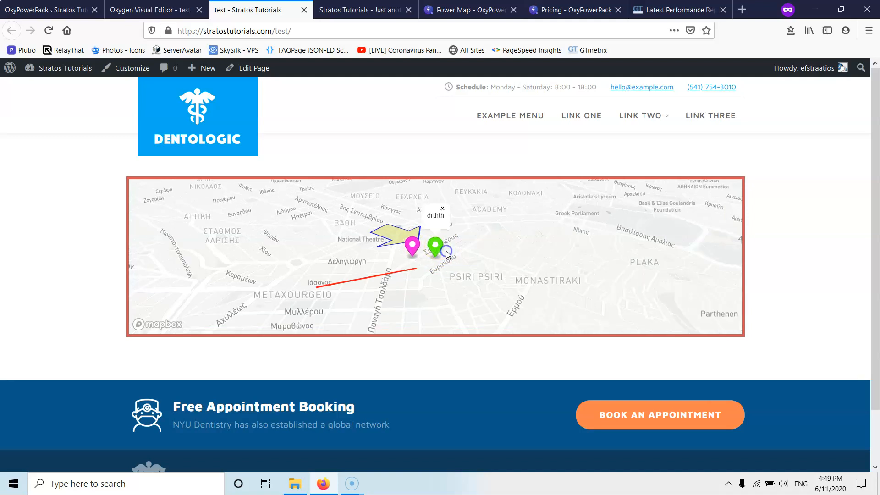
{"action": "left_click", "coordinate": [396, 234]}
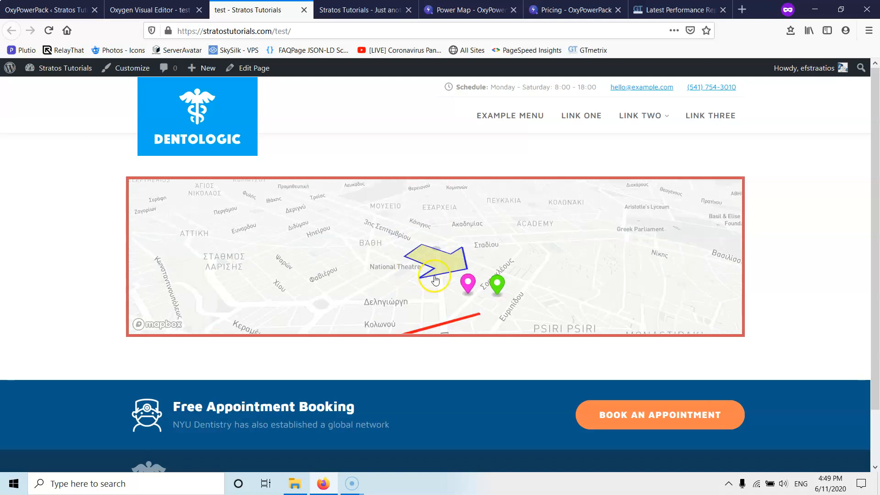
{"action": "left_click", "coordinate": [466, 282]}
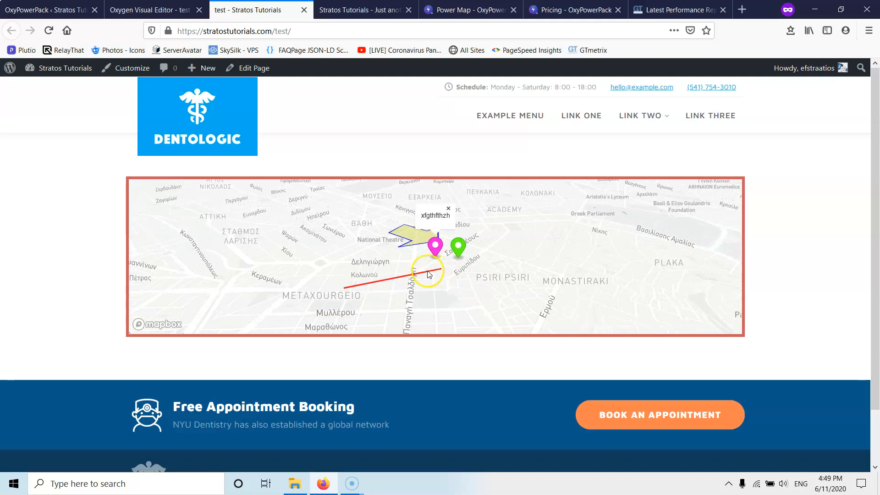
{"action": "left_click", "coordinate": [461, 248]}
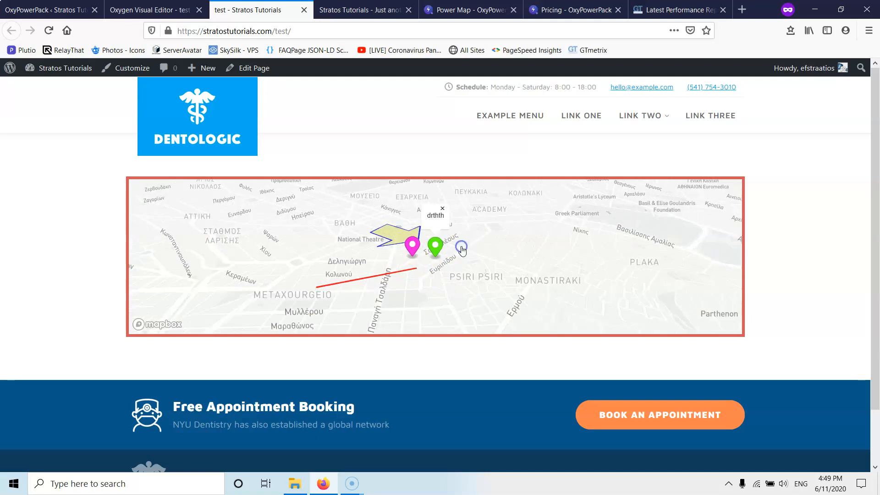
{"action": "left_click", "coordinate": [412, 245]}
{"action": "left_click", "coordinate": [448, 209]}
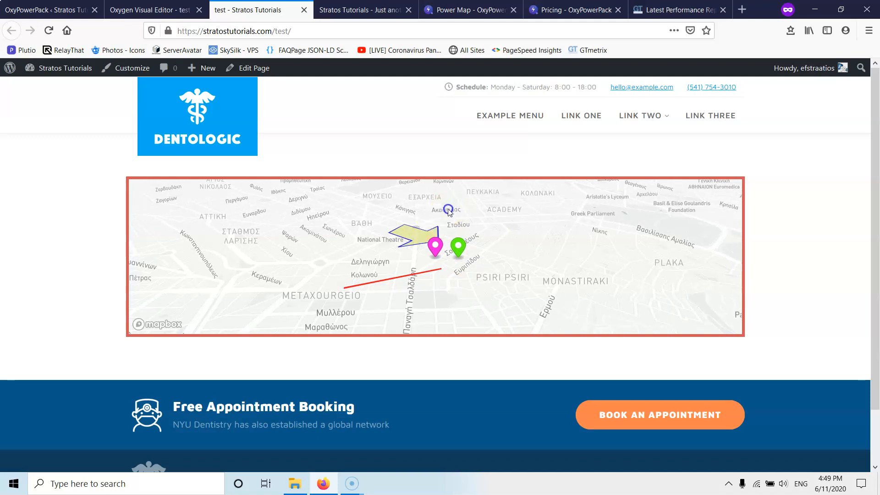
{"action": "left_click", "coordinate": [458, 247]}
{"action": "left_click", "coordinate": [509, 248]}
{"action": "left_click", "coordinate": [435, 247]}
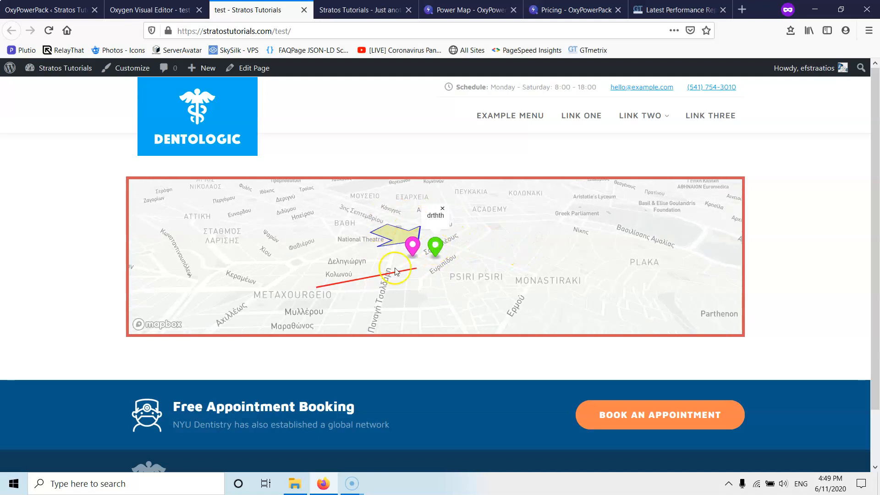
{"action": "left_click", "coordinate": [436, 246]}
{"action": "left_click", "coordinate": [440, 245]}
{"action": "left_click", "coordinate": [433, 217]}
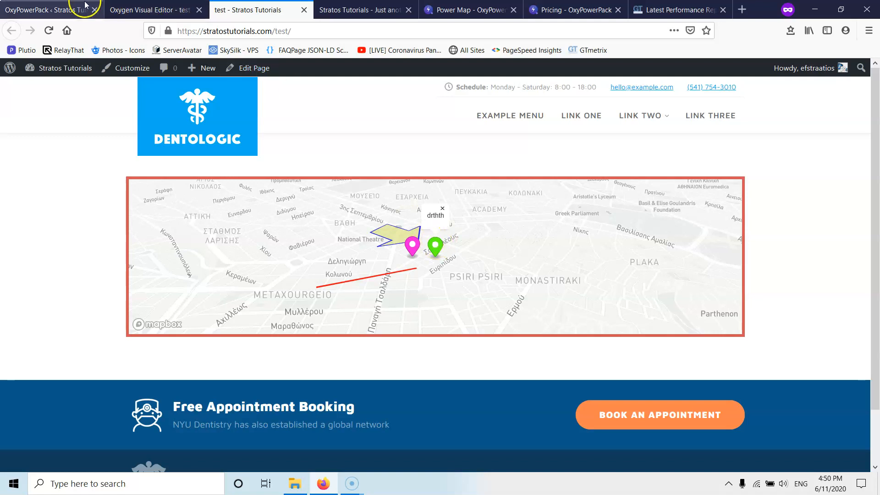
View the GTmetrix performance report for the test page again, and return to the page editor
{"action": "left_click", "coordinate": [706, 9]}
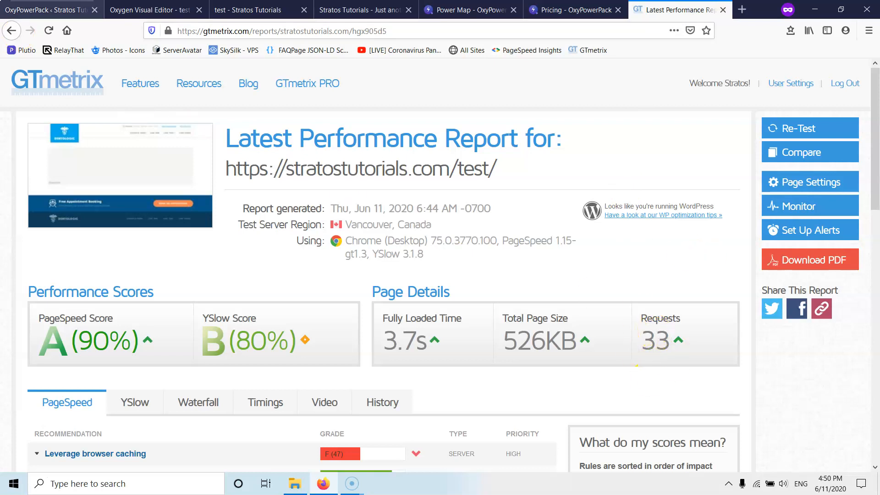
{"action": "left_click", "coordinate": [50, 9]}
{"action": "left_click", "coordinate": [115, 10]}
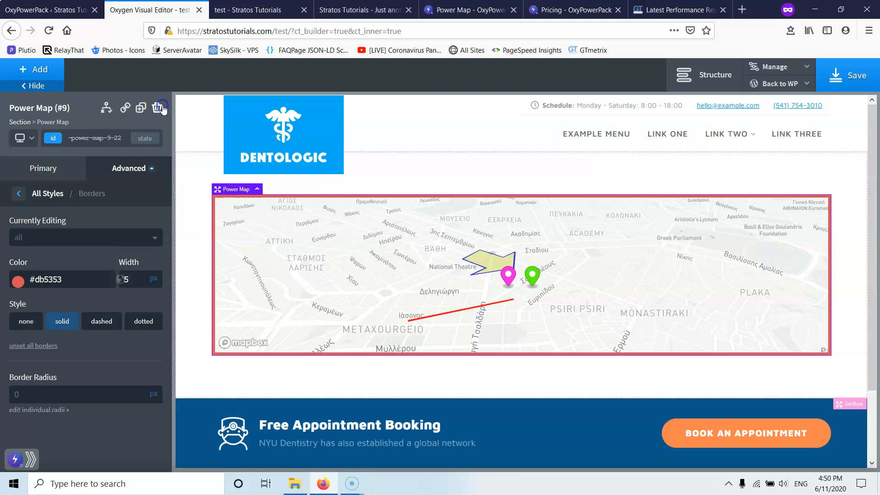
Delete the Power Map and add a Google Maps element in its section with the address "athens"
{"action": "left_click", "coordinate": [158, 108]}
{"action": "left_click", "coordinate": [34, 69]}
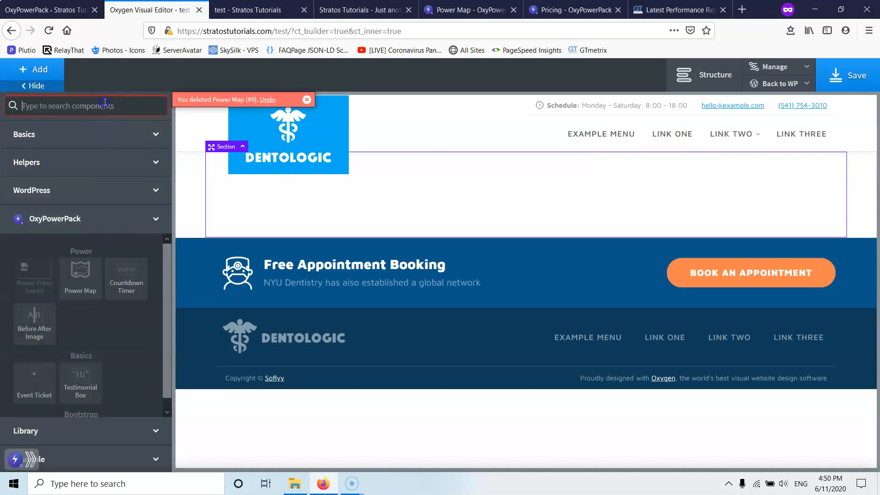
{"action": "type", "text": "map"}
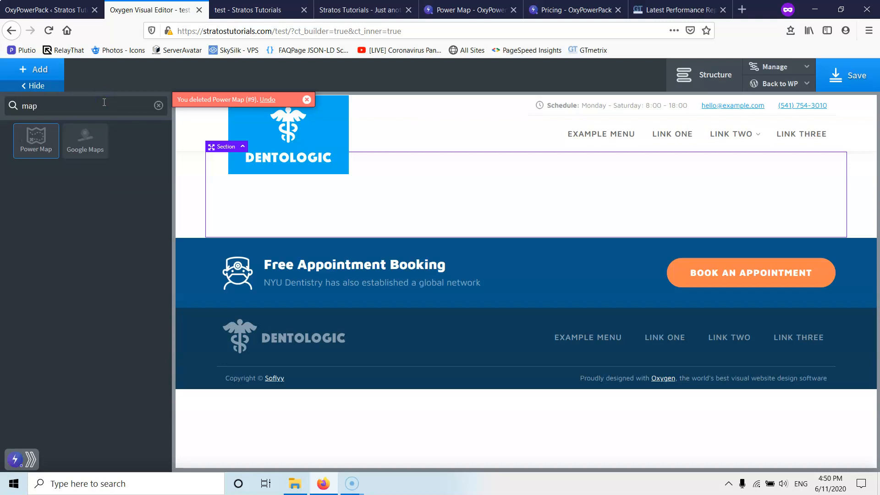
{"action": "left_click", "coordinate": [83, 138]}
{"action": "left_click", "coordinate": [71, 214]}
{"action": "type", "text": "athens"}
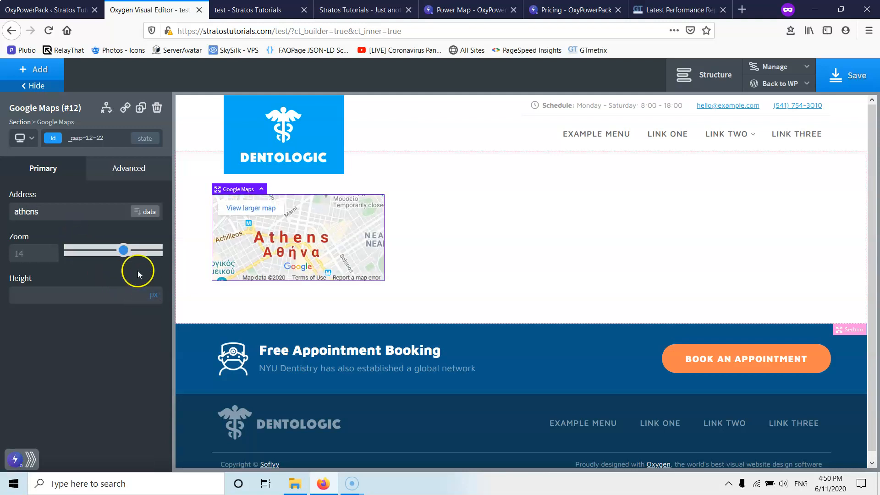
Set the Google Maps element's width to 100% and its height to 400 px, and save the page
{"action": "left_click", "coordinate": [105, 176]}
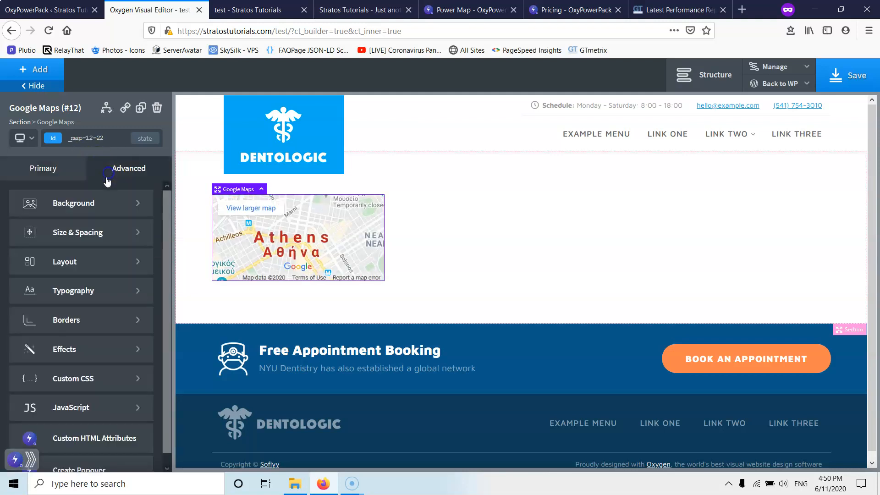
{"action": "left_click", "coordinate": [69, 263]}
{"action": "left_click", "coordinate": [28, 193]}
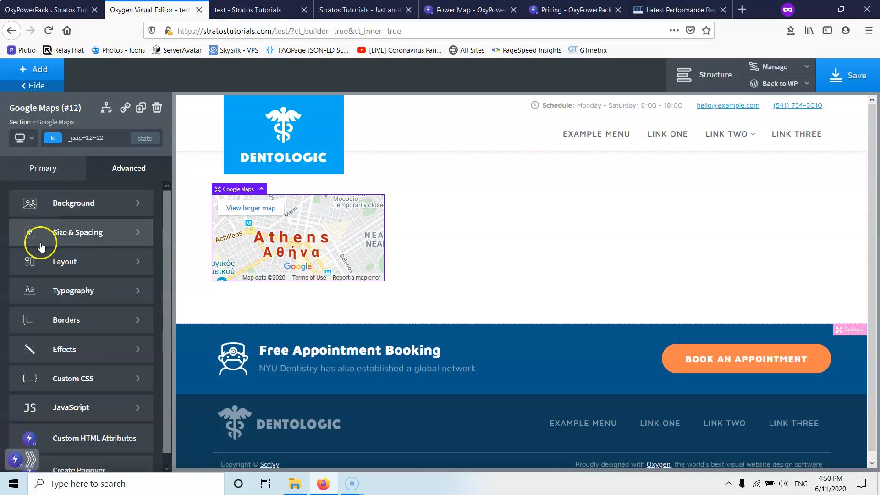
{"action": "left_click", "coordinate": [42, 234]}
{"action": "left_click", "coordinate": [32, 324]}
{"action": "type", "text": "1"}
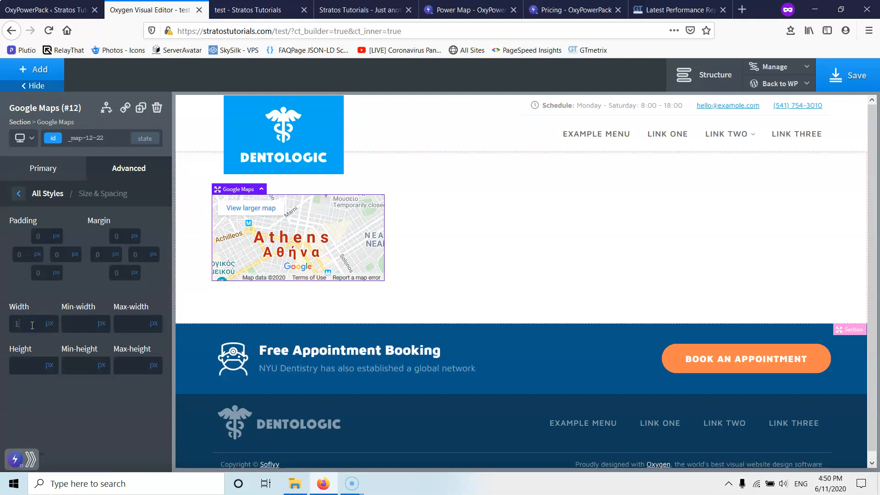
{"action": "type", "text": "00"}
{"action": "left_click", "coordinate": [50, 324]}
{"action": "left_click", "coordinate": [55, 320]}
{"action": "left_click", "coordinate": [31, 361]}
{"action": "type", "text": "400"}
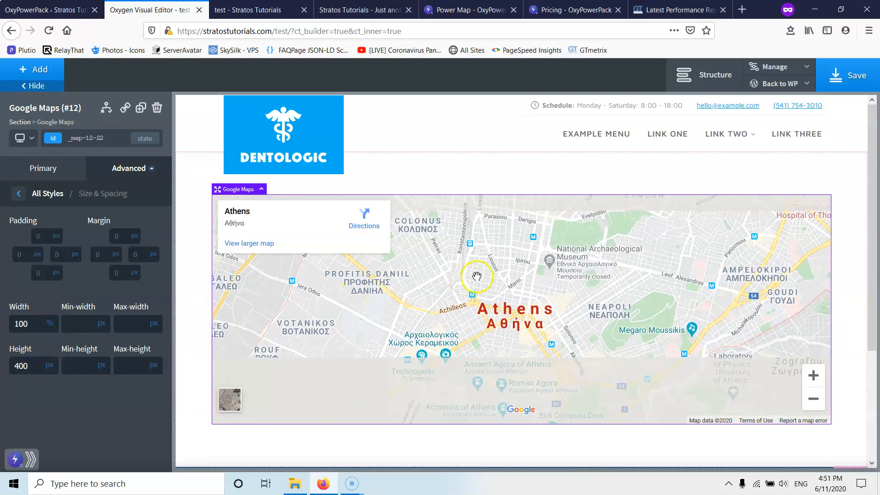
{"action": "left_click", "coordinate": [454, 264]}
{"action": "left_click", "coordinate": [845, 61]}
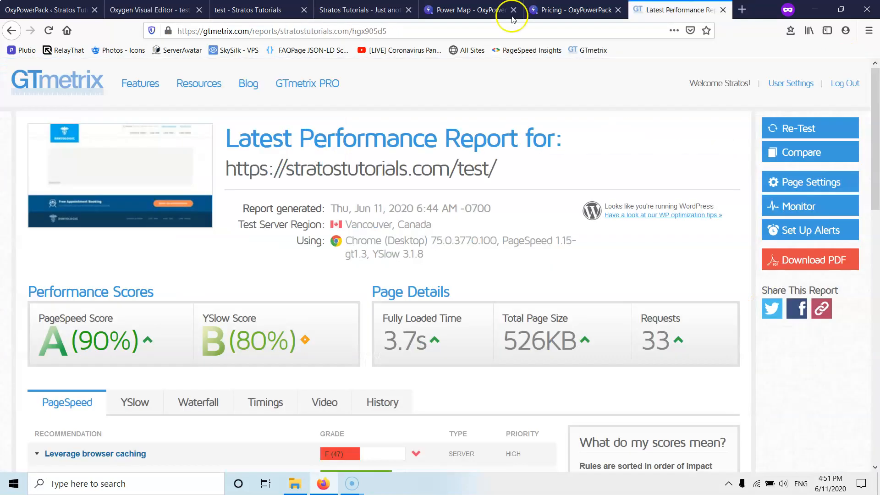
Re-run the GTmetrix test on the page with the Google Maps element and check the request count in the new report
{"action": "left_click", "coordinate": [679, 10]}
{"action": "left_click", "coordinate": [792, 128]}
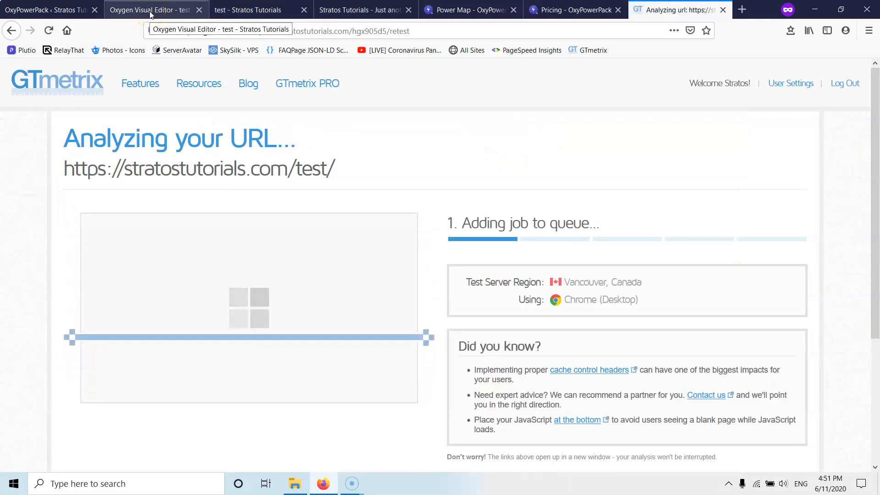
{"action": "left_click", "coordinate": [555, 8]}
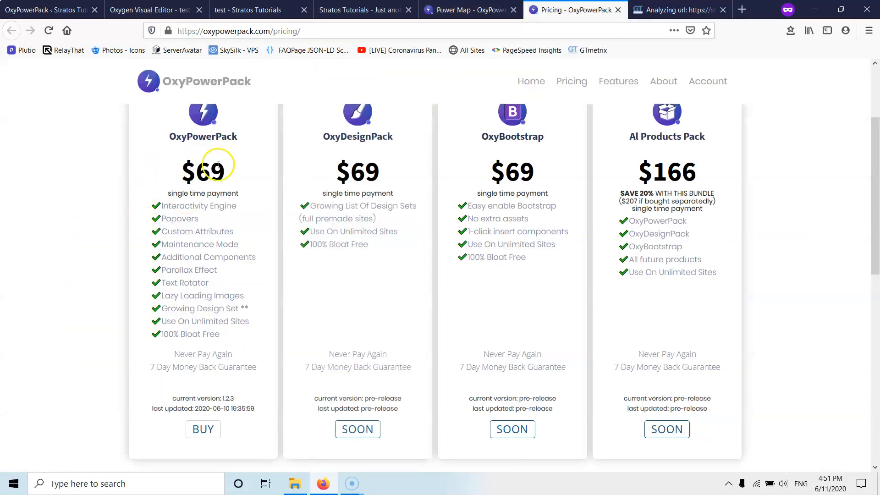
{"action": "left_click", "coordinate": [137, 11]}
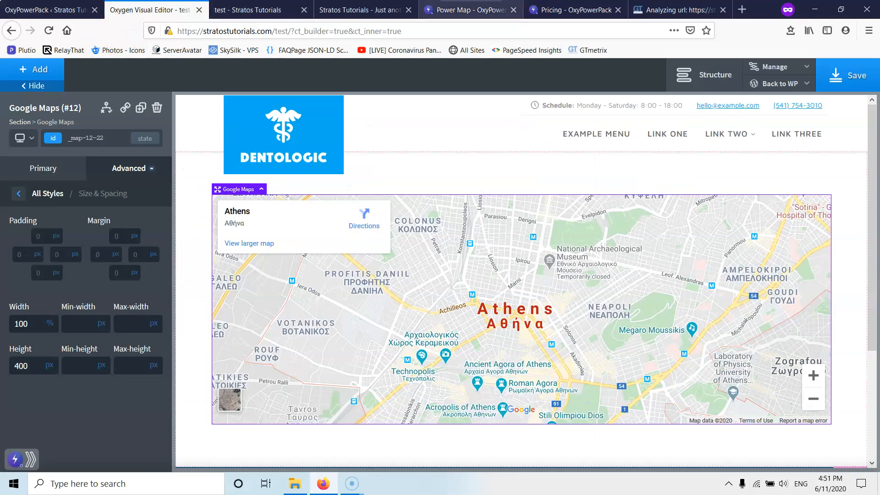
{"action": "left_click", "coordinate": [662, 12]}
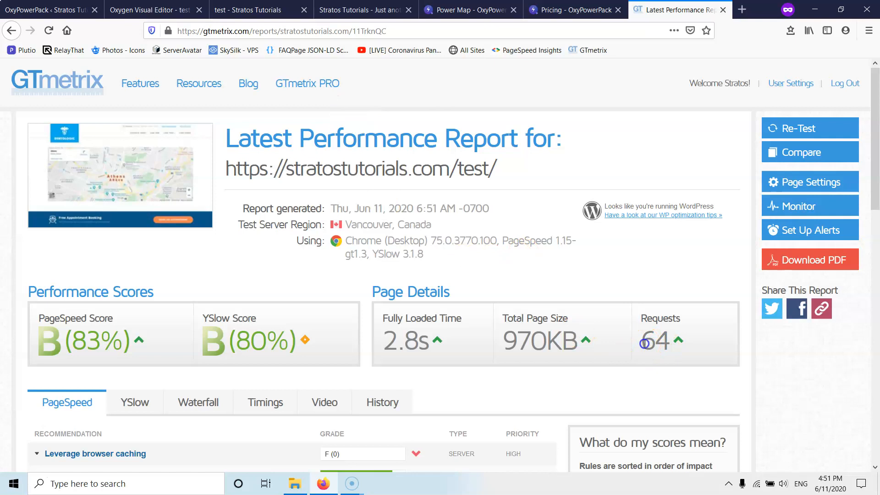
{"action": "left_click_drag", "start_coordinate": [644, 343], "coordinate": [670, 343]}
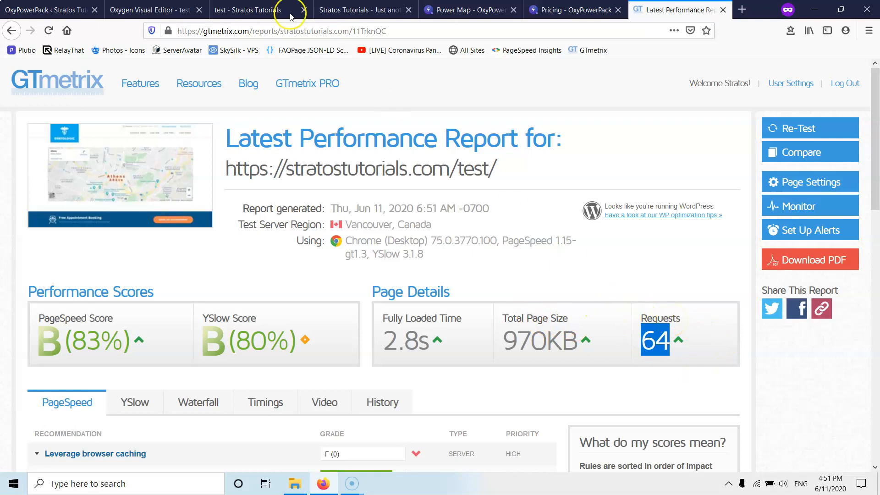
Return to the page editor and look through the OxyPowerPack components available to add, including the Power, Basics and Bootstrap groups
{"action": "left_click", "coordinate": [153, 9]}
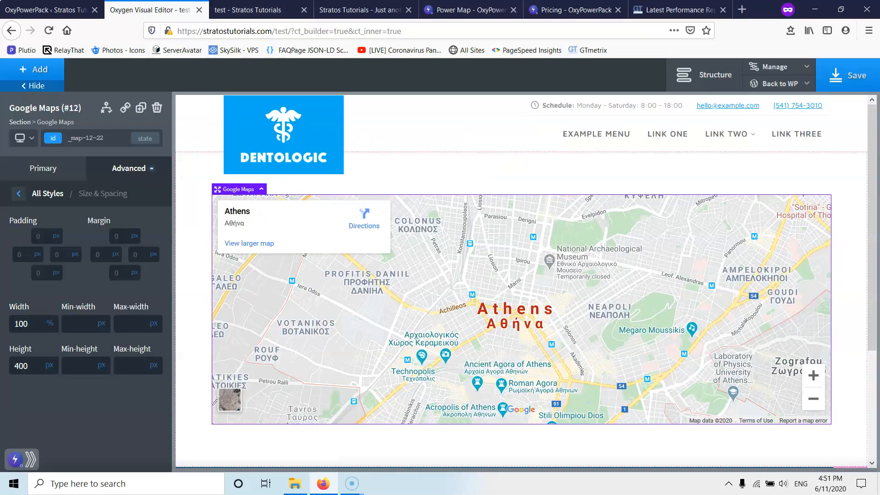
{"action": "left_click", "coordinate": [254, 6]}
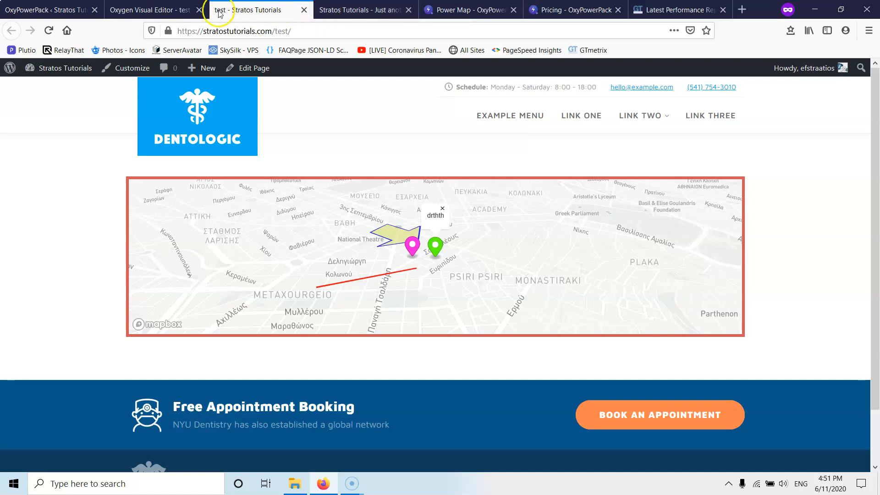
{"action": "left_click", "coordinate": [54, 13]}
{"action": "left_click", "coordinate": [142, 14]}
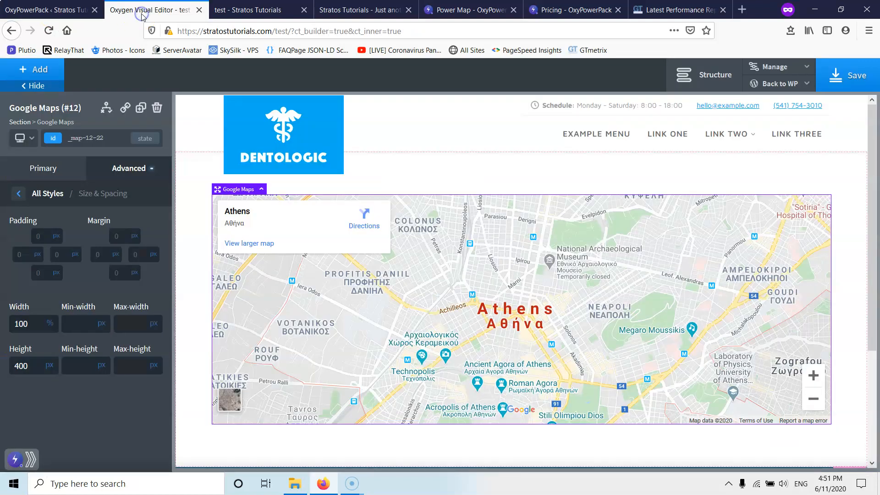
{"action": "left_click", "coordinate": [36, 71]}
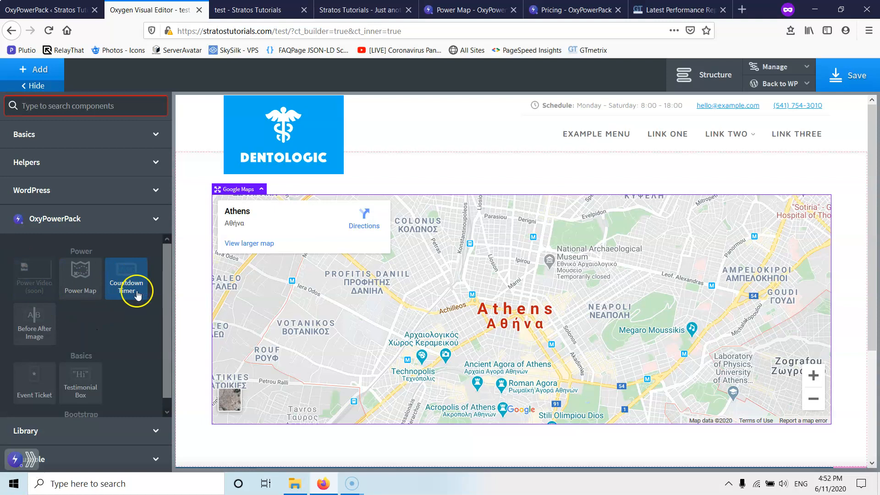
{"action": "scroll", "coordinate": [123, 246], "scroll_direction": "down", "scroll_amount": 1}
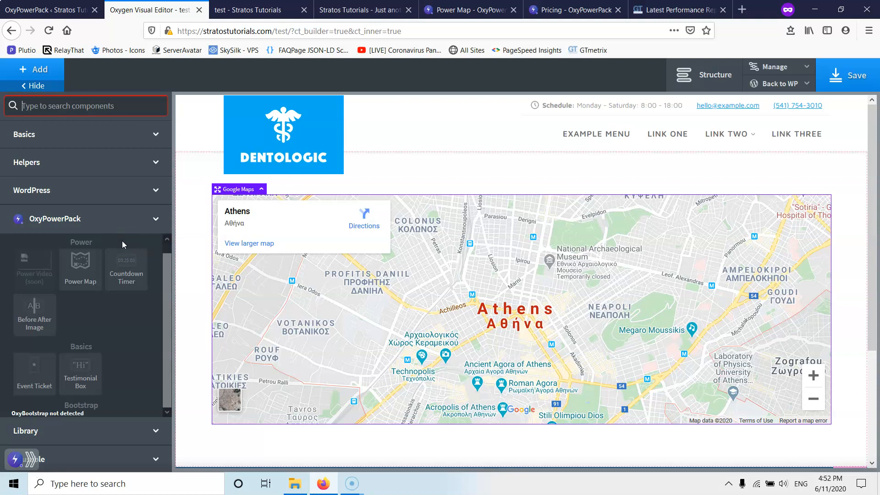
{"action": "left_click", "coordinate": [98, 259]}
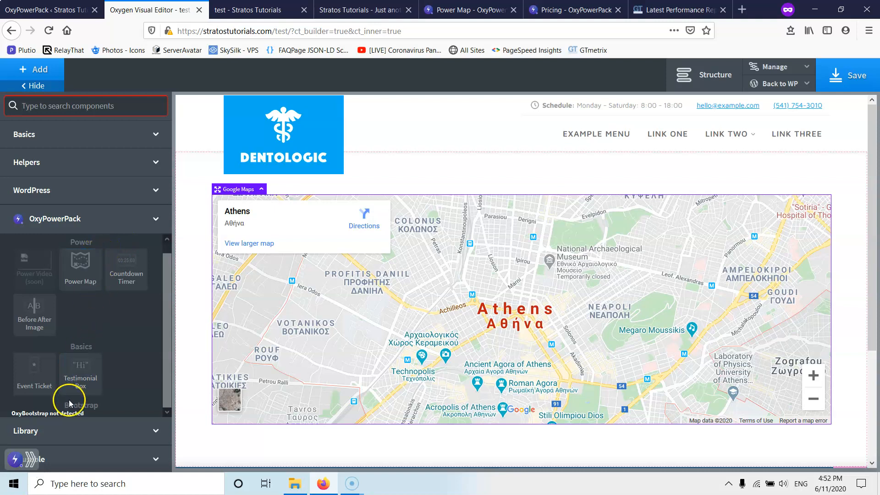